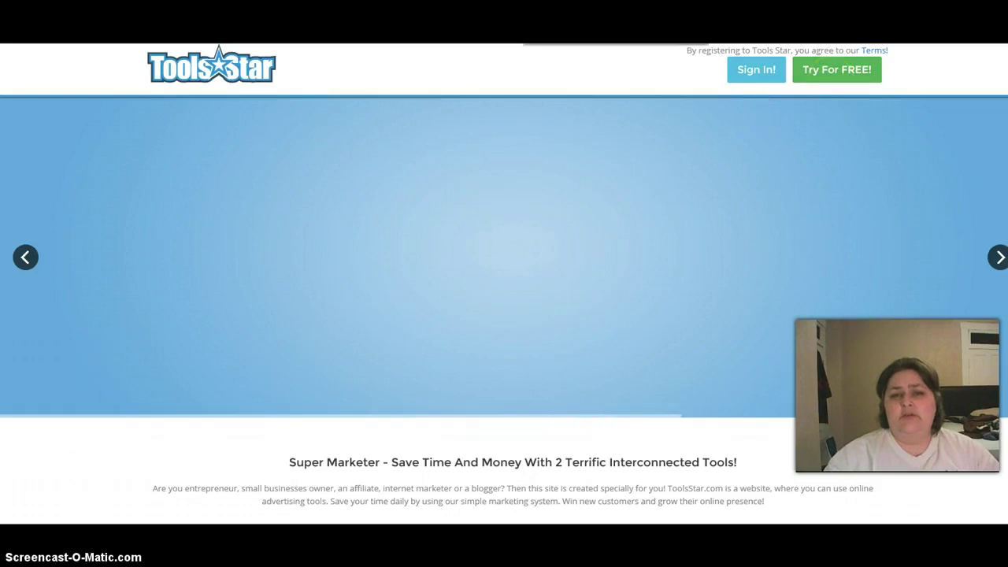
Sign in with the Facebook login and start using the listed Facebook account in the Facebook Poster.
{"action": "left_click", "coordinate": [750, 78]}
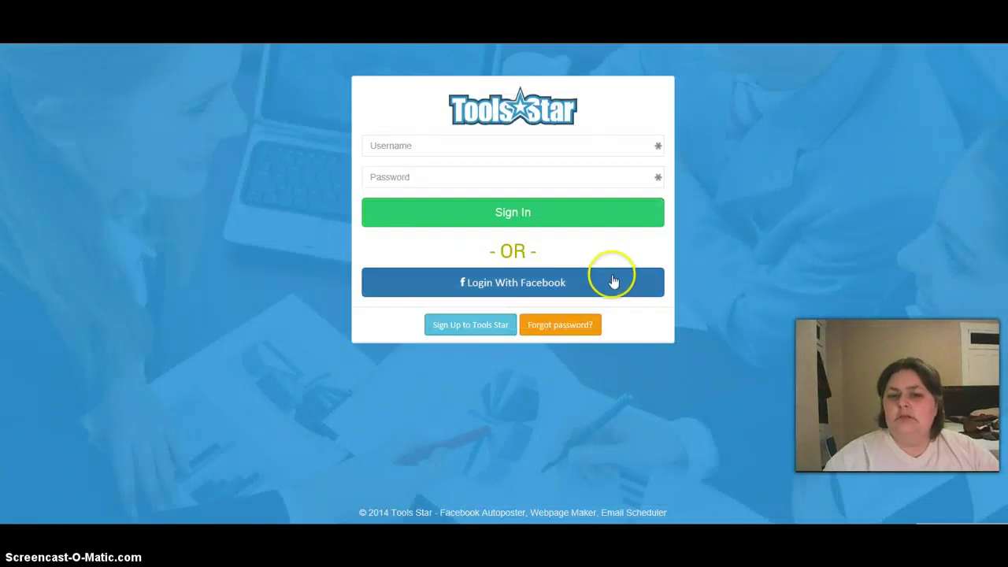
{"action": "left_click", "coordinate": [614, 281]}
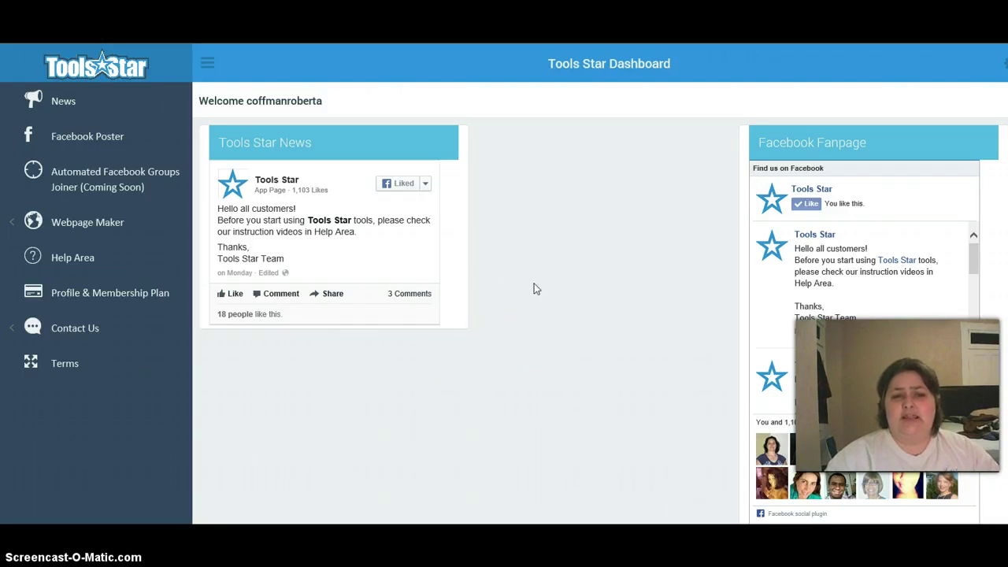
{"action": "left_click", "coordinate": [93, 138]}
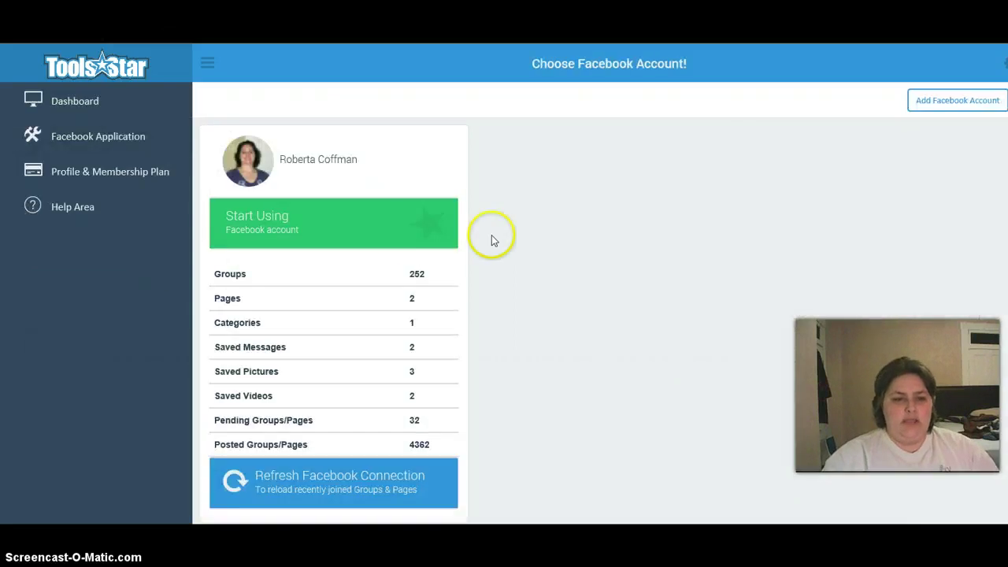
{"action": "left_click", "coordinate": [306, 227]}
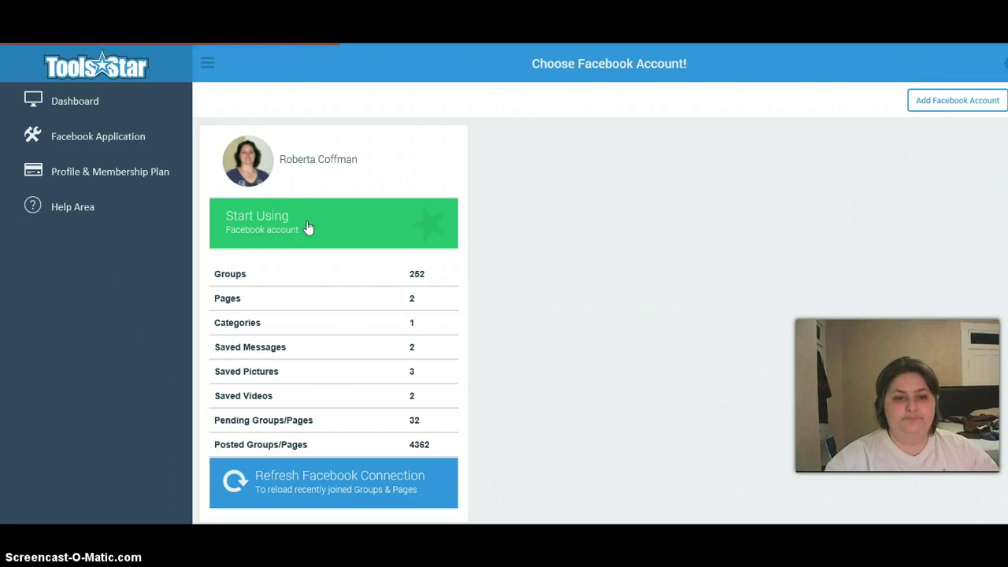
{"action": "left_click", "coordinate": [298, 230]}
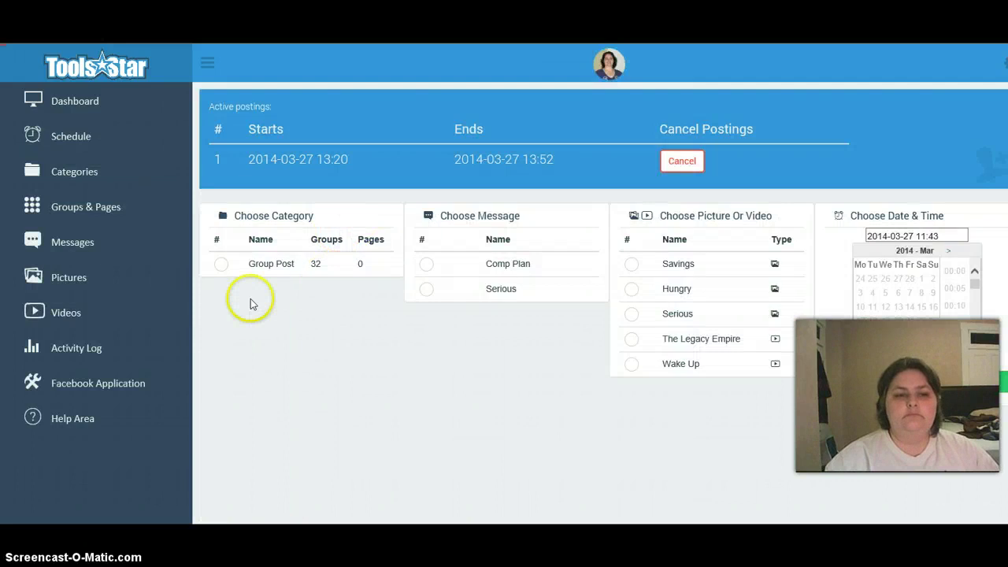
Review the saved videos, pictures and messages together with the forms for adding new ones.
{"action": "left_click", "coordinate": [74, 315]}
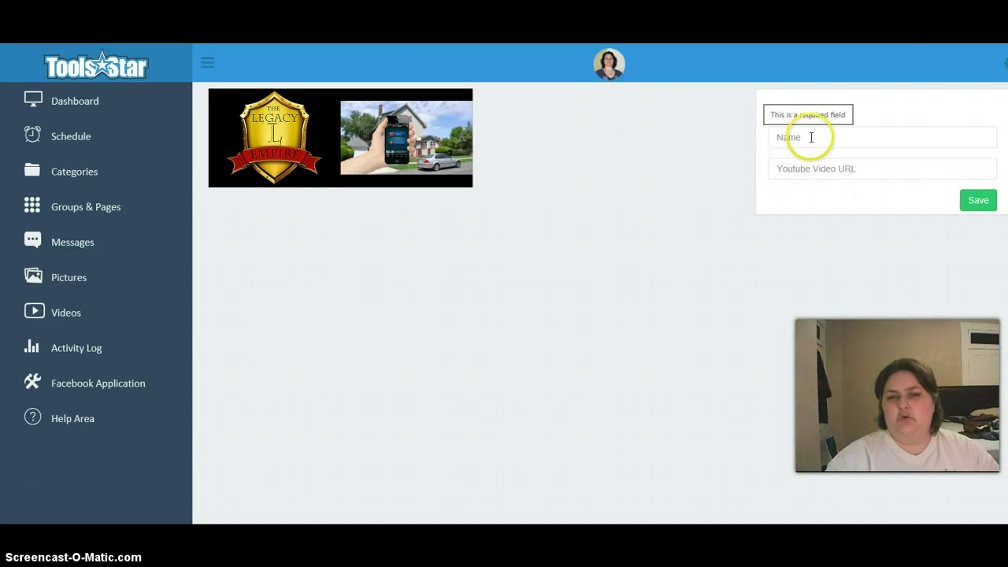
{"action": "mouse_move", "coordinate": [333, 139]}
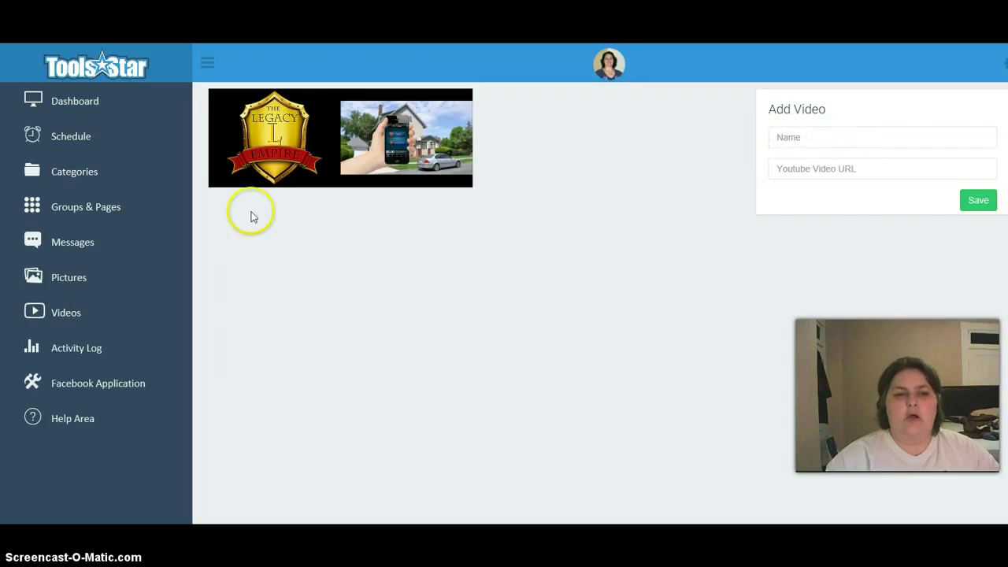
{"action": "left_click", "coordinate": [74, 284]}
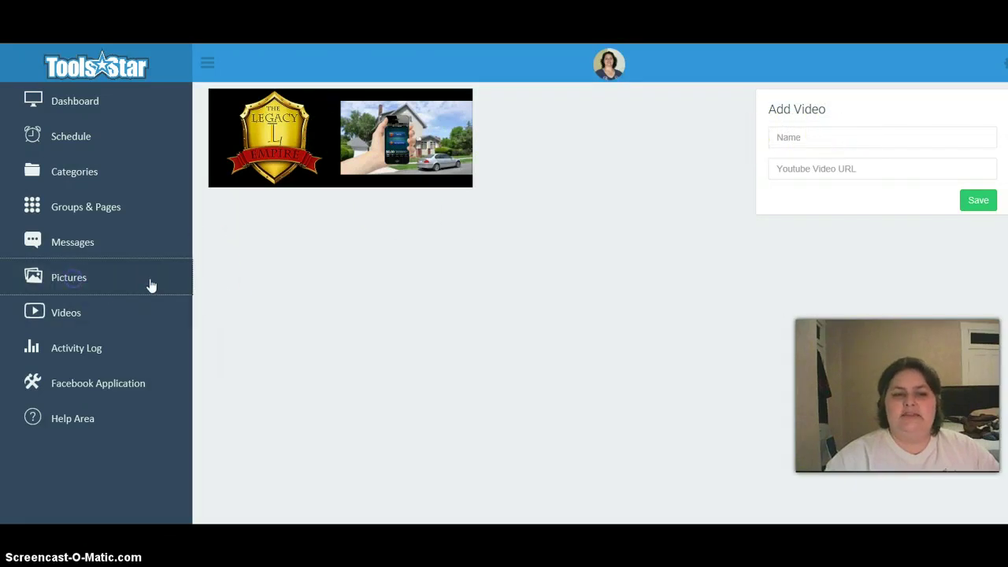
{"action": "left_click", "coordinate": [257, 293]}
{"action": "left_click", "coordinate": [129, 293]}
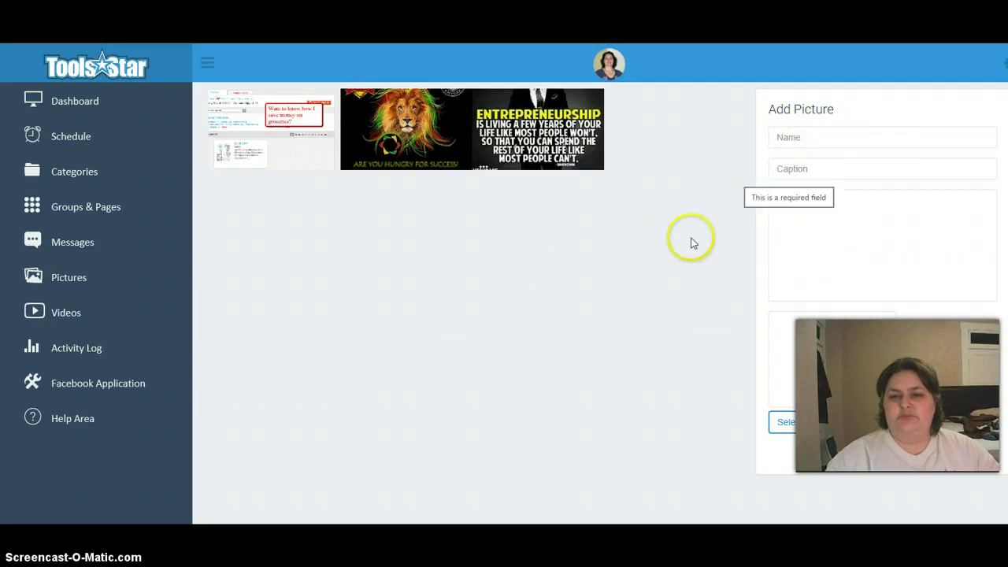
{"action": "left_click", "coordinate": [73, 246]}
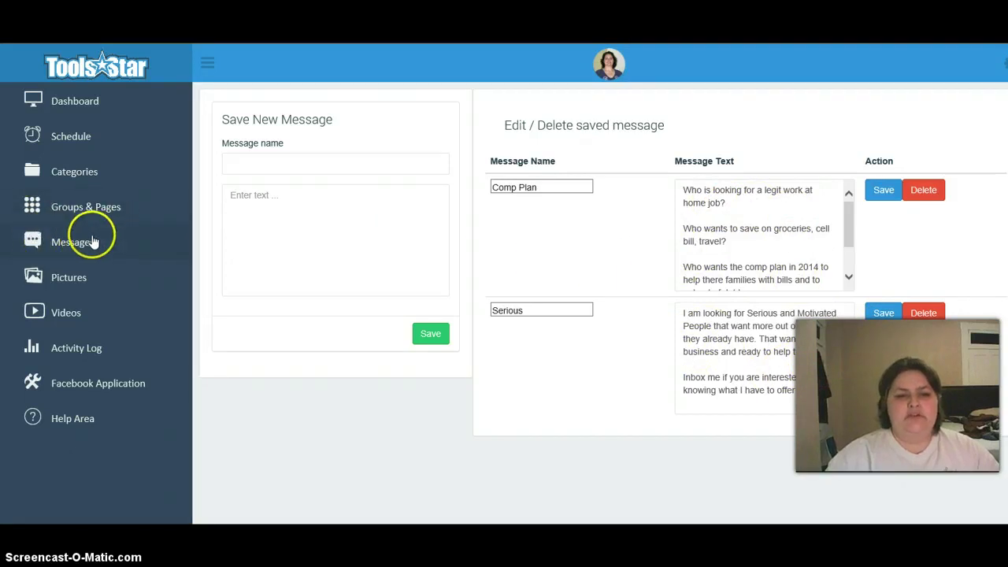
Bring up the list for adding groups and pages to a category and show 100 rows.
{"action": "left_click", "coordinate": [95, 212]}
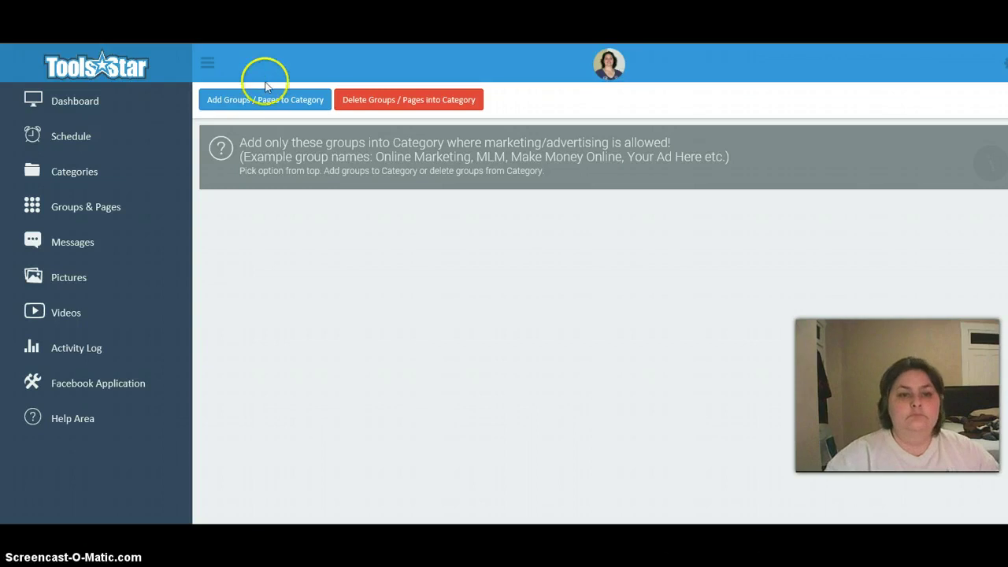
{"action": "left_click", "coordinate": [264, 101]}
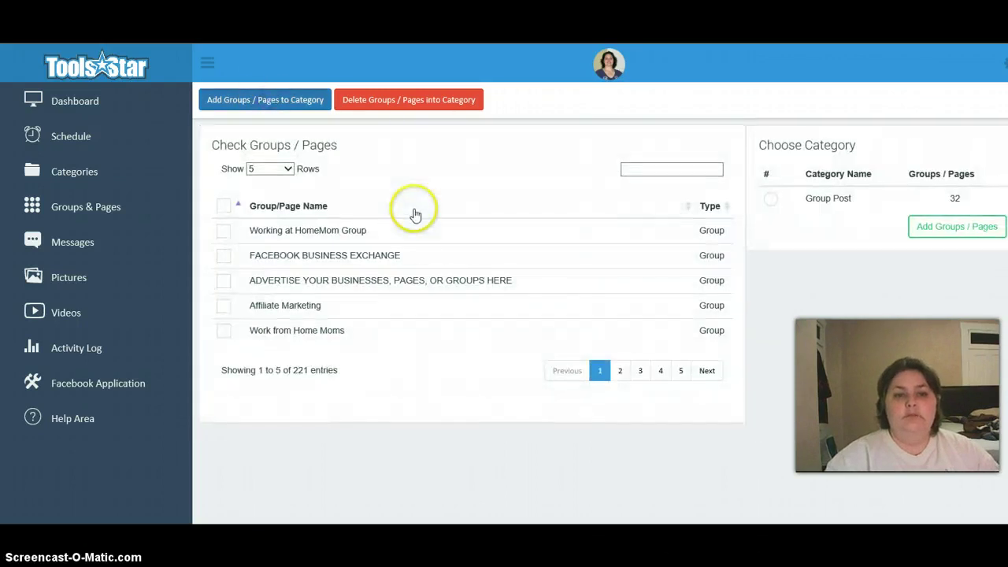
{"action": "left_click", "coordinate": [284, 169]}
{"action": "left_click", "coordinate": [286, 207]}
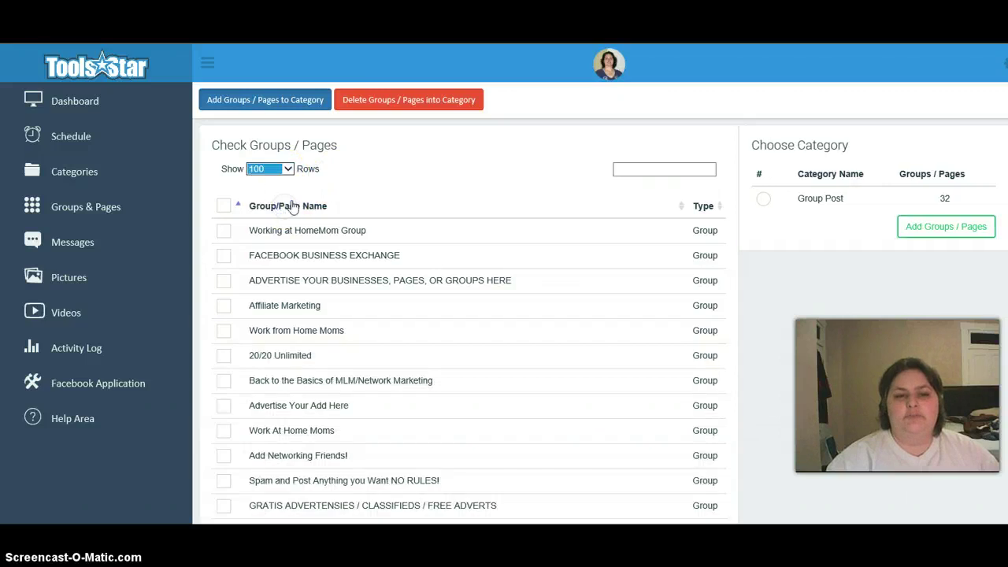
Mark every group from Working at HomeMom Group through Advertise Your Add Here, leaving out Affiliate Marketing.
{"action": "scroll", "coordinate": [399, 250], "scroll_direction": "down", "scroll_amount": 1}
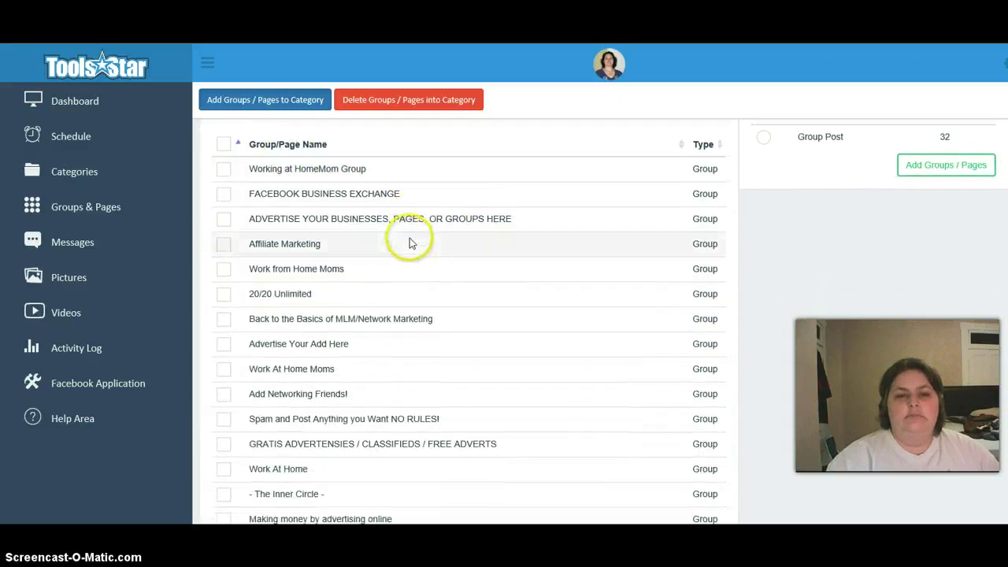
{"action": "left_click", "coordinate": [224, 169]}
{"action": "left_click", "coordinate": [223, 194]}
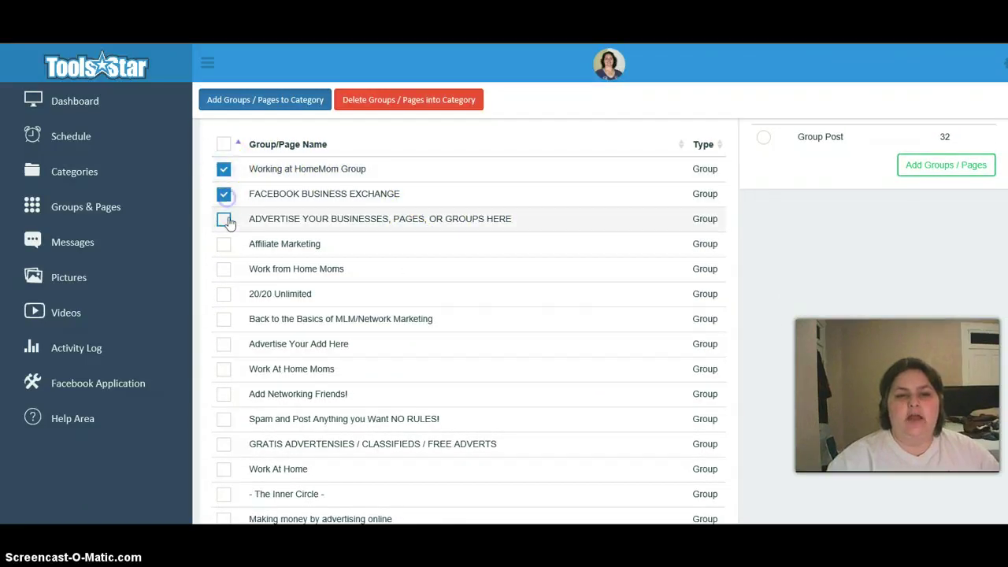
{"action": "left_click", "coordinate": [223, 219]}
{"action": "scroll", "coordinate": [268, 252], "scroll_direction": "down", "scroll_amount": 1}
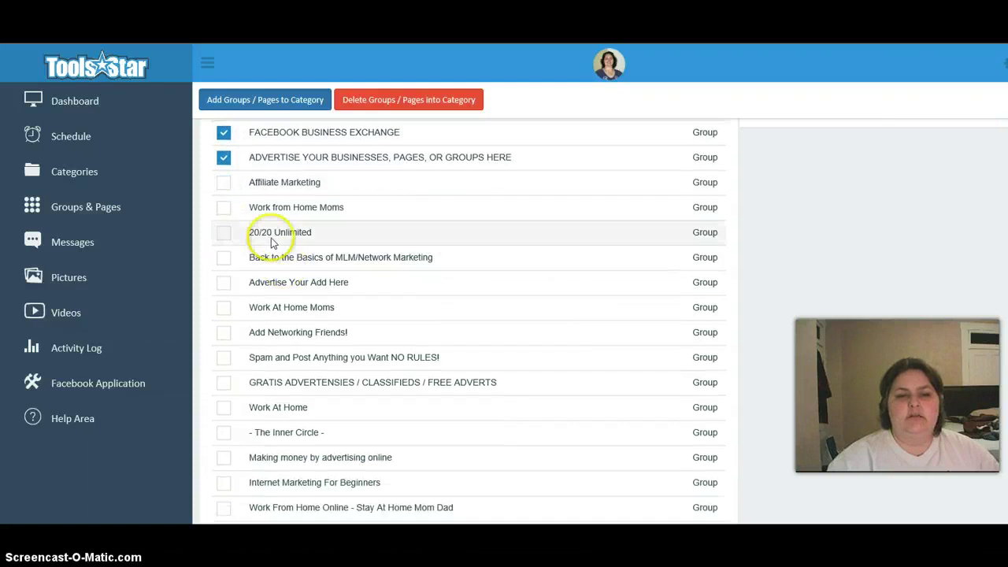
{"action": "left_click", "coordinate": [224, 207]}
{"action": "left_click", "coordinate": [224, 233]}
{"action": "left_click", "coordinate": [223, 260]}
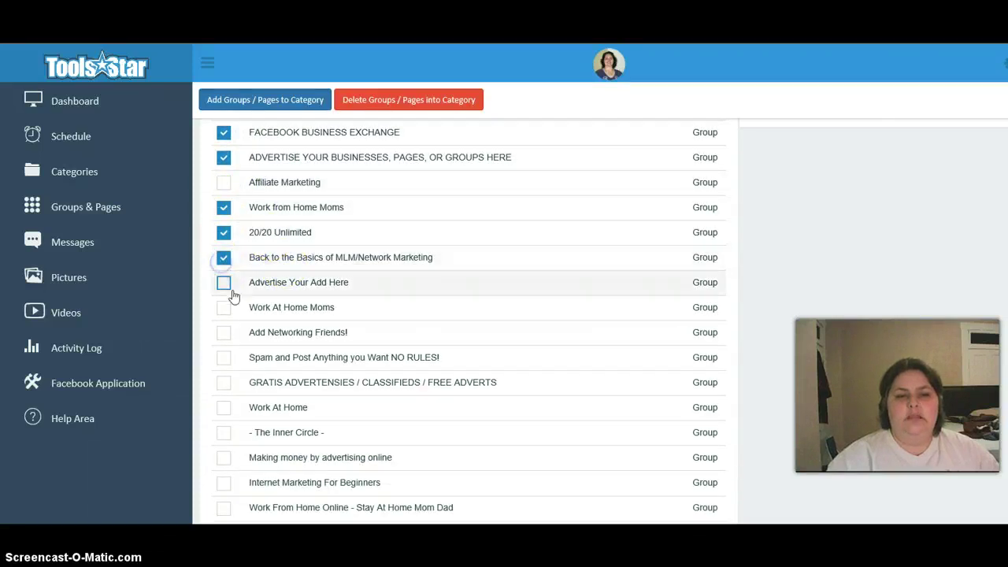
{"action": "left_click", "coordinate": [225, 286]}
Mark all consecutive groups from Work At Home Moms through Internet Marketing For Beginners.
{"action": "scroll", "coordinate": [237, 280], "scroll_direction": "down", "scroll_amount": 2}
{"action": "left_click", "coordinate": [224, 185]}
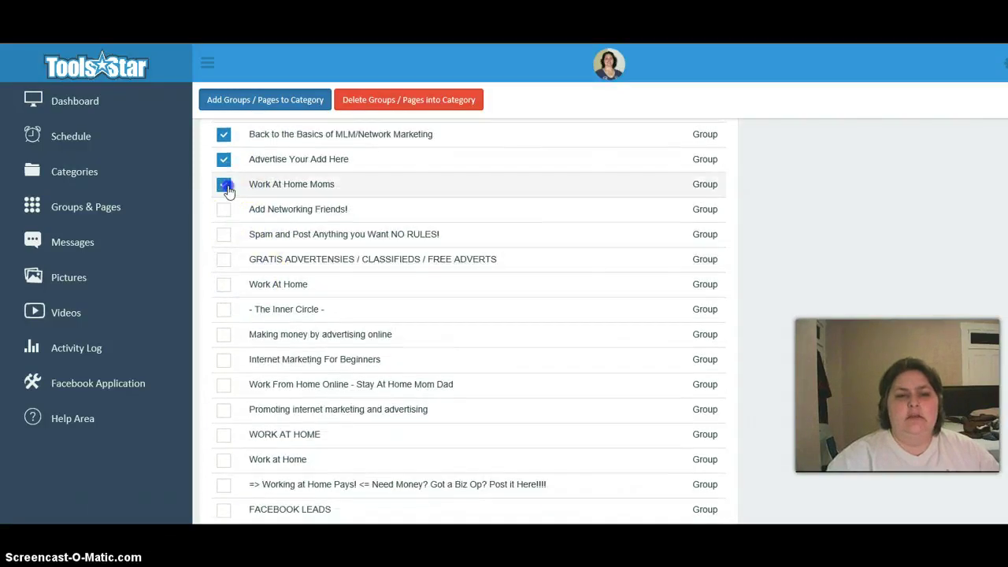
{"action": "left_click", "coordinate": [223, 211]}
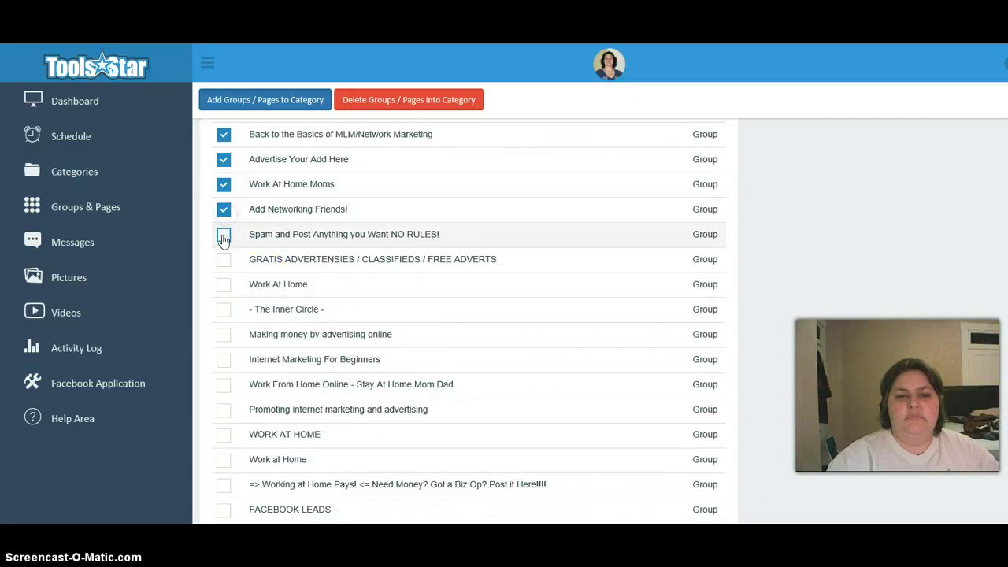
{"action": "left_click", "coordinate": [223, 236]}
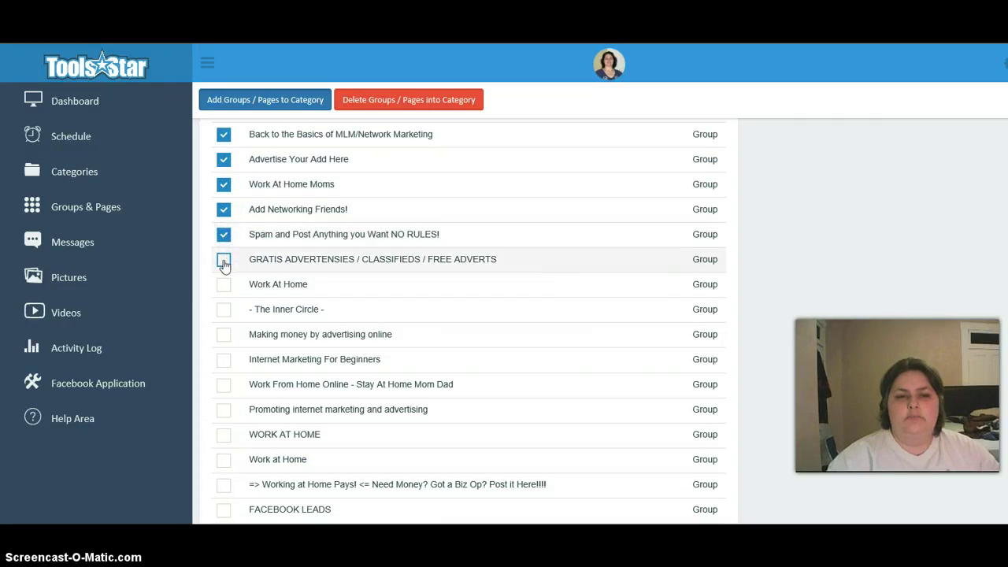
{"action": "left_click", "coordinate": [224, 261]}
{"action": "left_click", "coordinate": [224, 285]}
{"action": "left_click", "coordinate": [223, 309]}
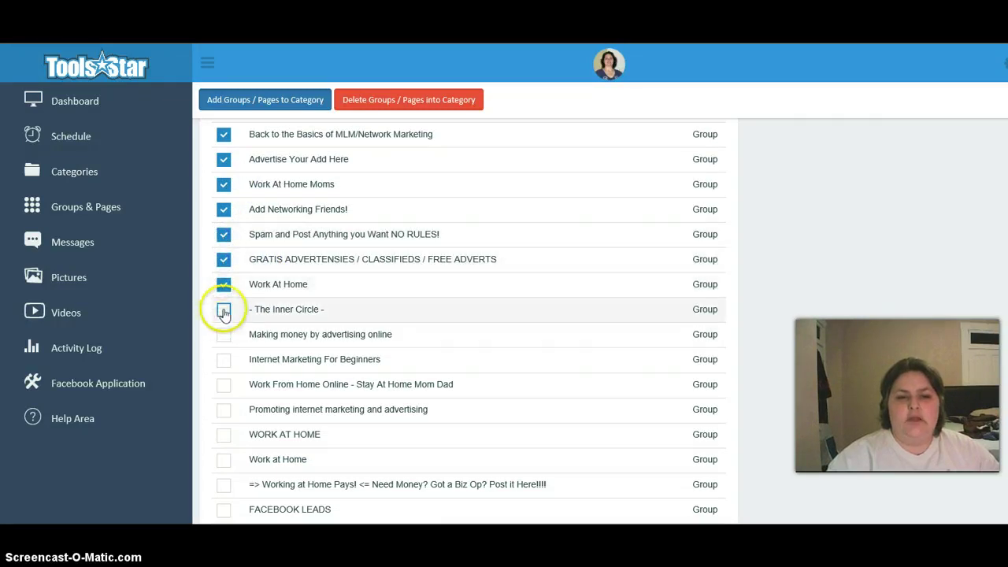
{"action": "left_click", "coordinate": [224, 335]}
{"action": "left_click", "coordinate": [223, 359]}
Mark Work From Home Online - Stay At Home Mom Dad, Promoting internet marketing and advertising, Work at Home, and Working at Home Pays!
{"action": "scroll", "coordinate": [256, 382], "scroll_direction": "down", "scroll_amount": 3}
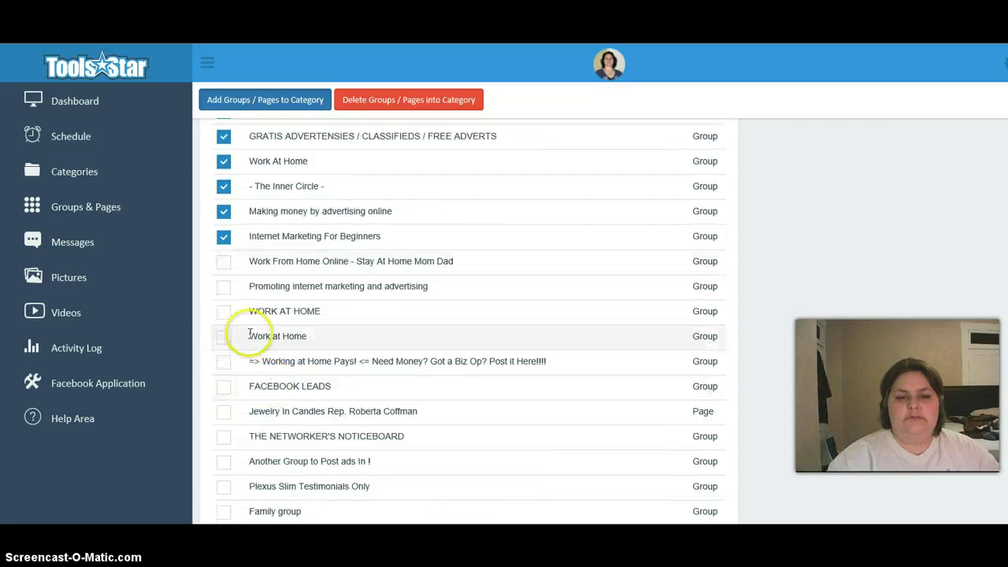
{"action": "left_click", "coordinate": [224, 261]}
{"action": "left_click", "coordinate": [224, 289]}
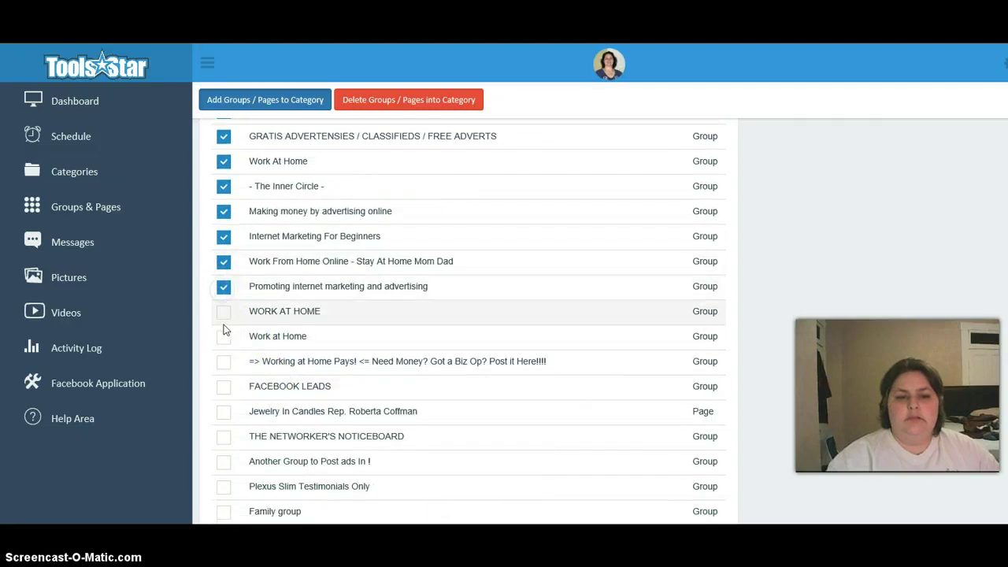
{"action": "left_click", "coordinate": [223, 336]}
{"action": "left_click", "coordinate": [223, 361]}
Mark FACEBOOK LEADS, THE NETWORKER'S NOTICEBOARD, Another Group to Post ads In !, Empowering People to Succeed, Direct Sales/Network Marketing and WORK AT HOME MOMS.
{"action": "scroll", "coordinate": [225, 361], "scroll_direction": "down", "scroll_amount": 6}
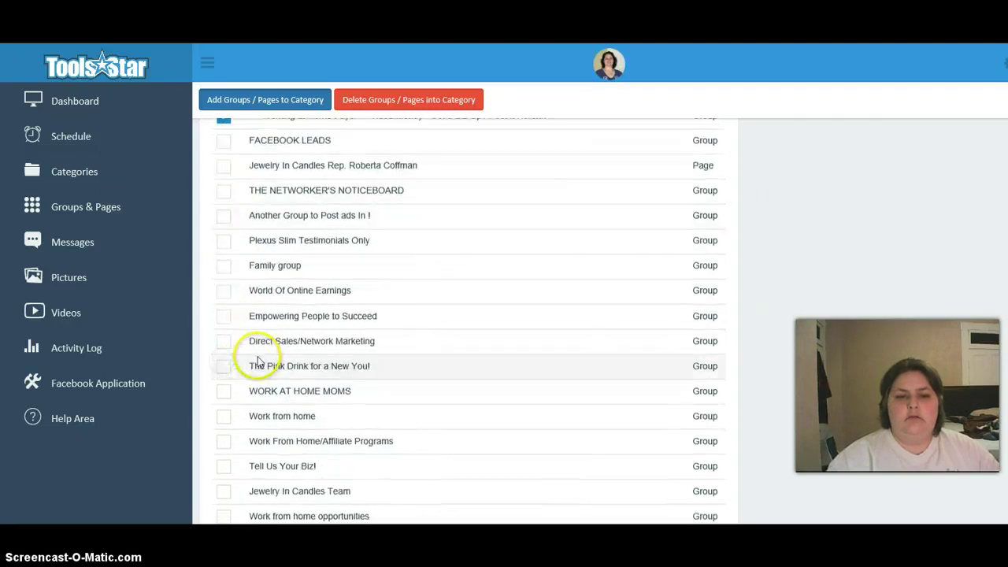
{"action": "left_click", "coordinate": [224, 140]}
{"action": "left_click", "coordinate": [224, 191]}
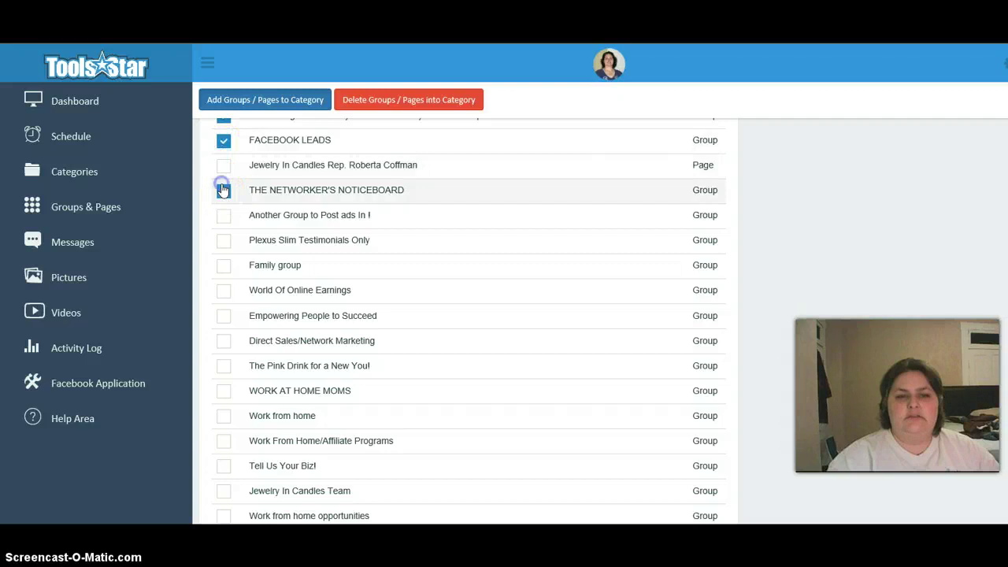
{"action": "left_click", "coordinate": [224, 216]}
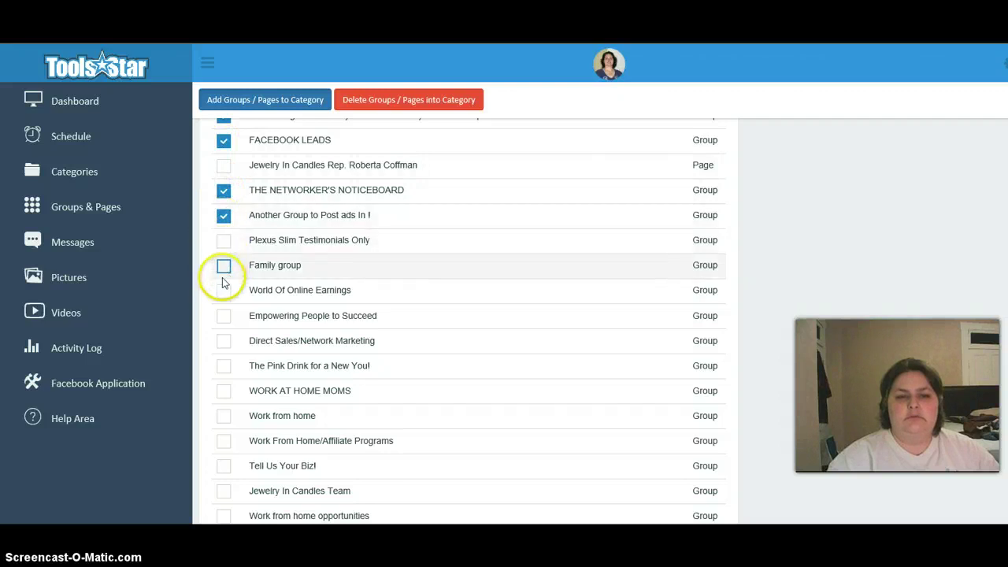
{"action": "left_click", "coordinate": [224, 318]}
{"action": "left_click", "coordinate": [223, 344]}
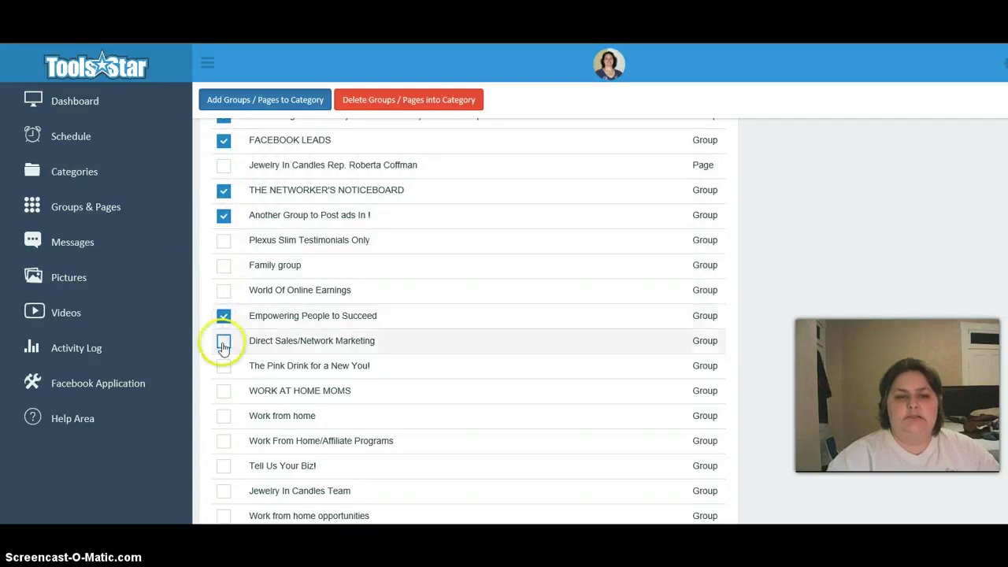
{"action": "left_click", "coordinate": [224, 391]}
Mark the six groups from Work from home through the second Work from home entry, leaving out Jewelry In Candles Team.
{"action": "scroll", "coordinate": [225, 394], "scroll_direction": "down", "scroll_amount": 2}
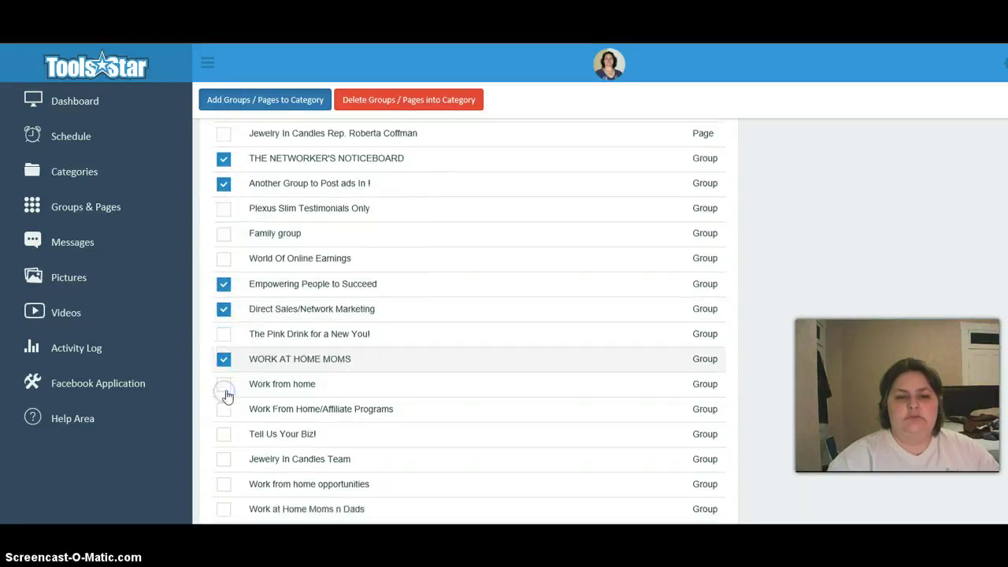
{"action": "left_click", "coordinate": [224, 231]}
{"action": "left_click", "coordinate": [224, 258]}
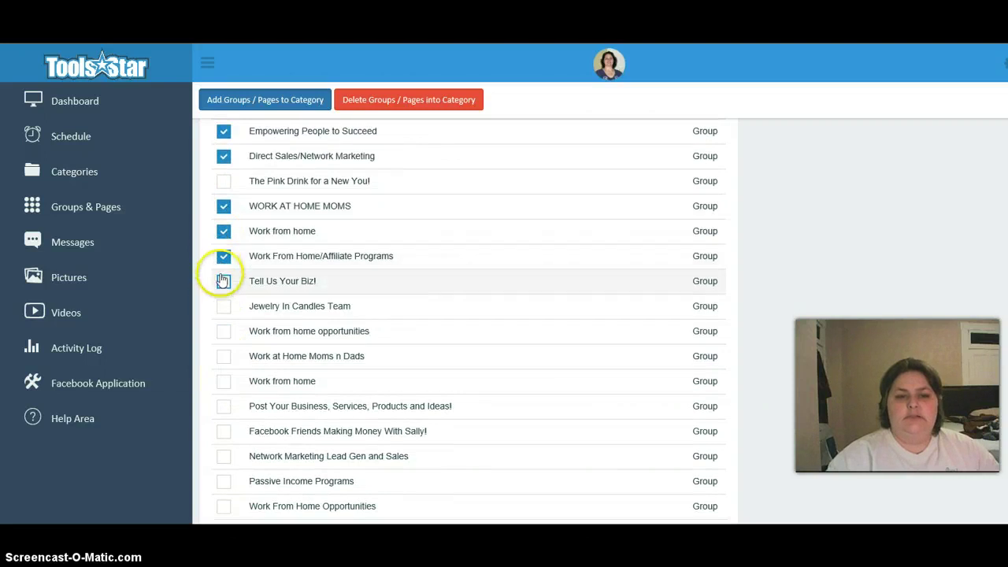
{"action": "left_click", "coordinate": [223, 285]}
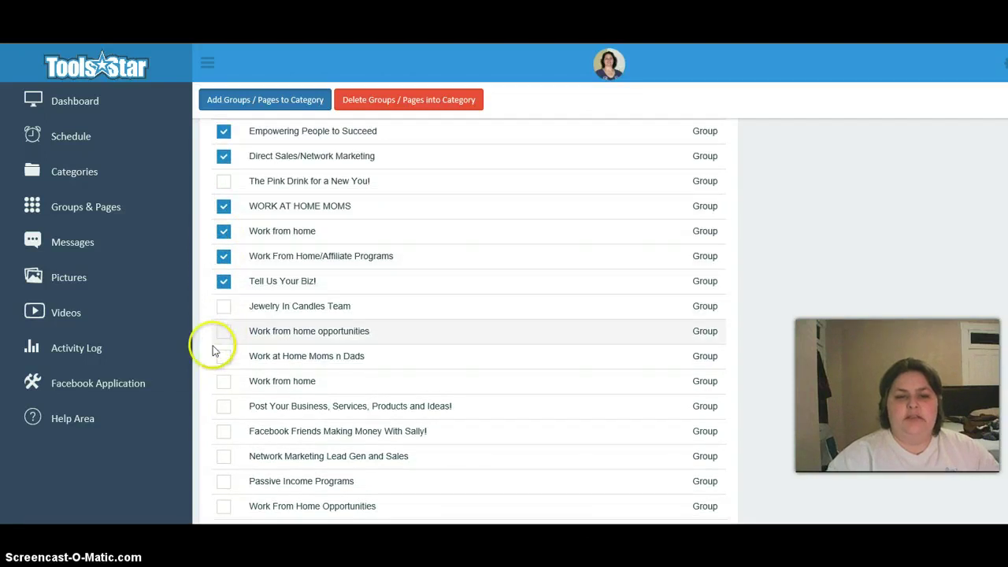
{"action": "left_click", "coordinate": [223, 334]}
{"action": "left_click", "coordinate": [222, 356]}
{"action": "left_click", "coordinate": [222, 382]}
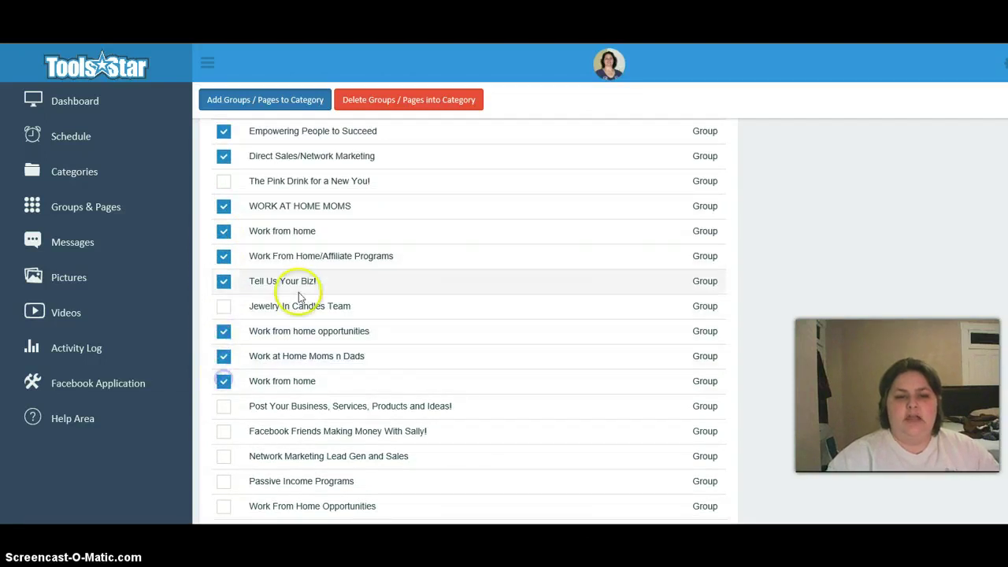
Mark Post Your Business, Services, Products and Ideas! and Network Marketing Lead Gen and Sales, leaving the Facebook Friends Making Money group unmarked.
{"action": "scroll", "coordinate": [337, 300], "scroll_direction": "down", "scroll_amount": 1}
{"action": "scroll", "coordinate": [337, 299], "scroll_direction": "down", "scroll_amount": 2}
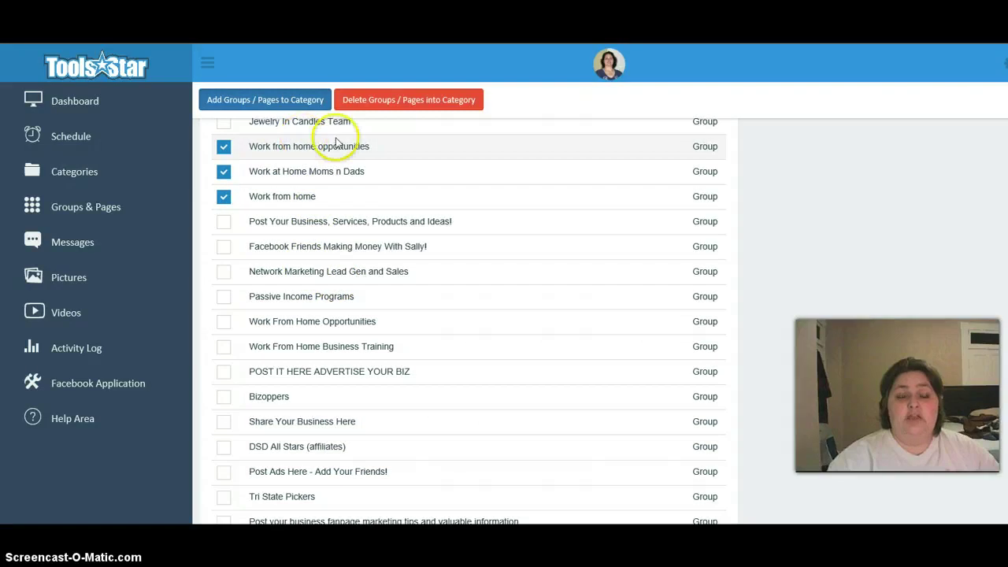
{"action": "left_click", "coordinate": [224, 223]}
{"action": "left_click", "coordinate": [225, 246]}
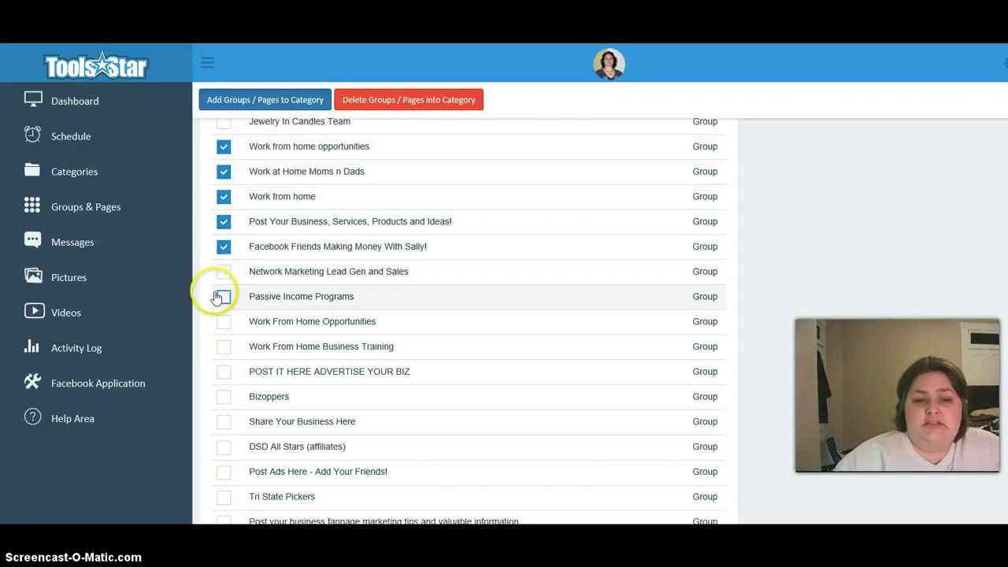
{"action": "left_click", "coordinate": [223, 246]}
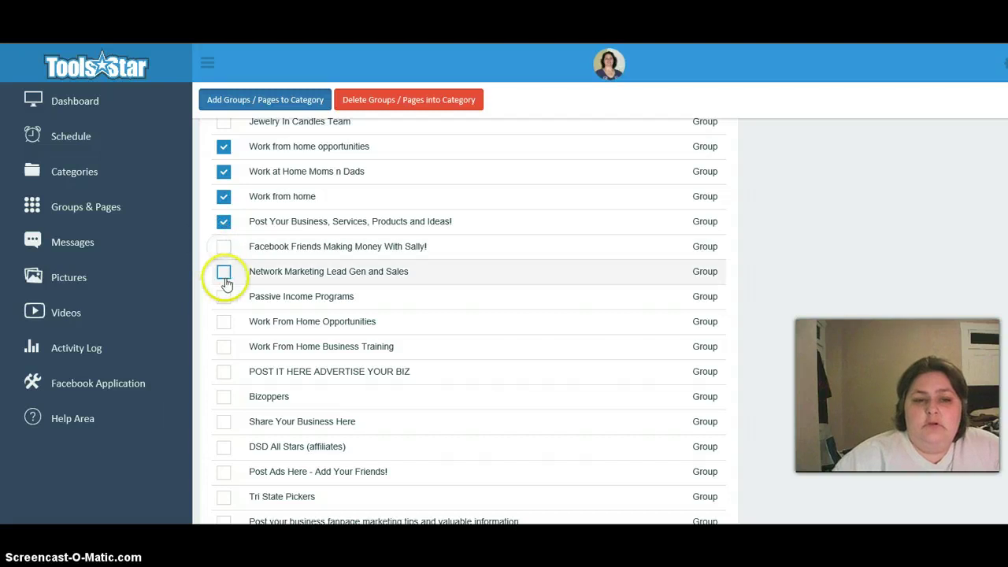
{"action": "left_click", "coordinate": [225, 272]}
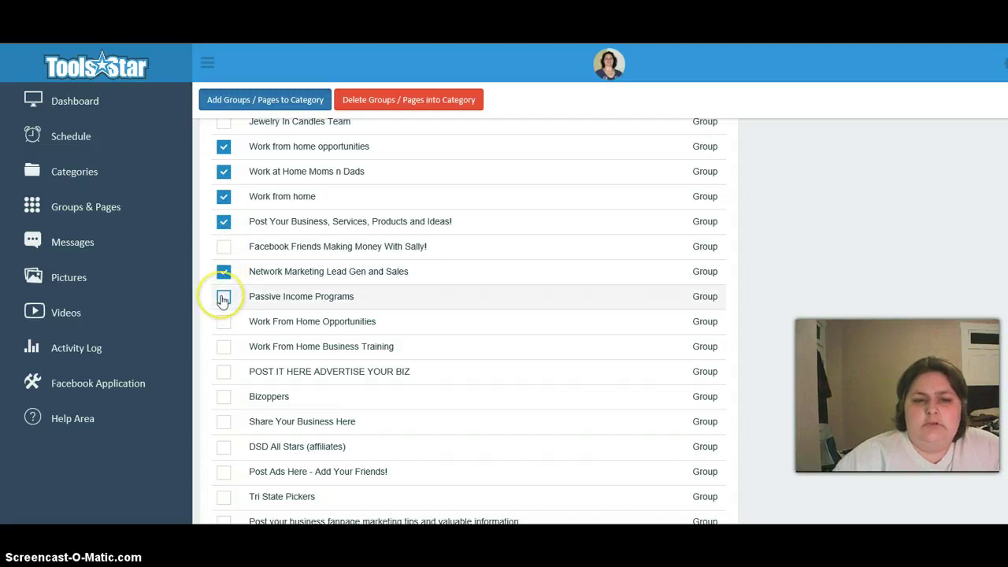
Mark the Passive Income Programs, Work From Home Opportunities and Work From Home Business Training groups.
{"action": "left_click", "coordinate": [223, 273]}
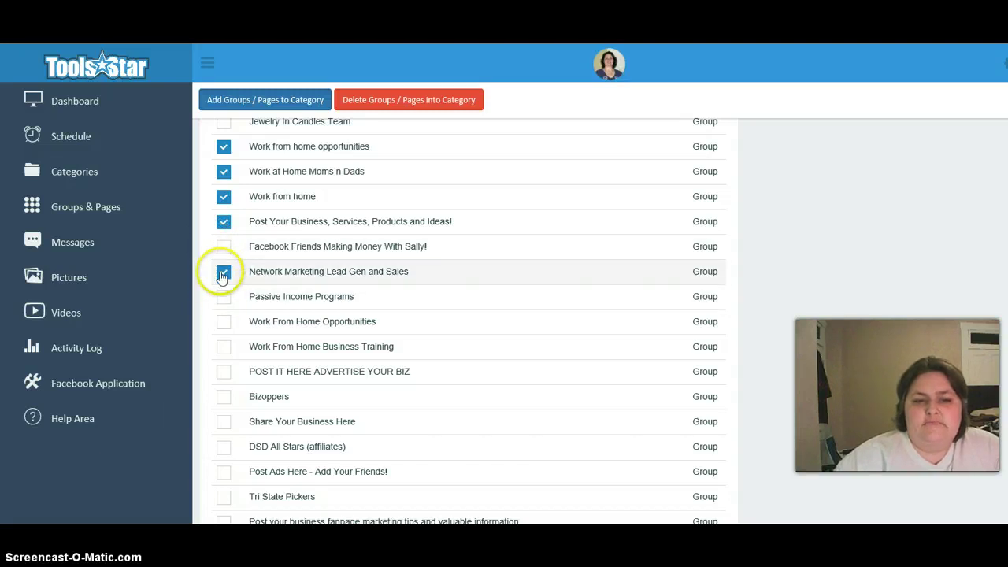
{"action": "left_click", "coordinate": [223, 295]}
{"action": "left_click", "coordinate": [223, 320]}
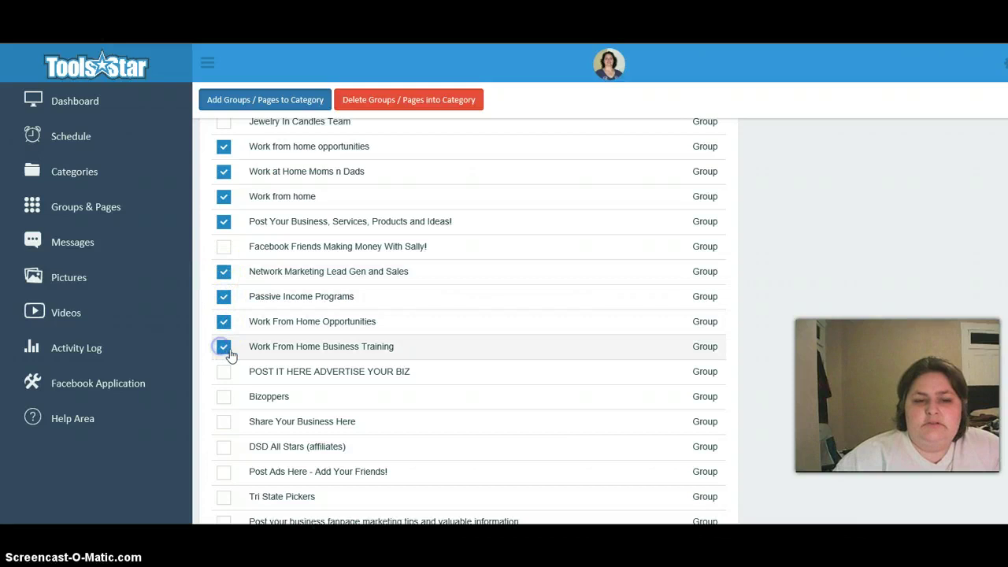
Mark POST IT HERE ADVERTISE YOUR BIZ, Share Your Business Here and Post Ads Here - Add Your Friends!, leaving out Bizoppers.
{"action": "scroll", "coordinate": [237, 349], "scroll_direction": "down", "scroll_amount": 2}
{"action": "left_click", "coordinate": [223, 189]}
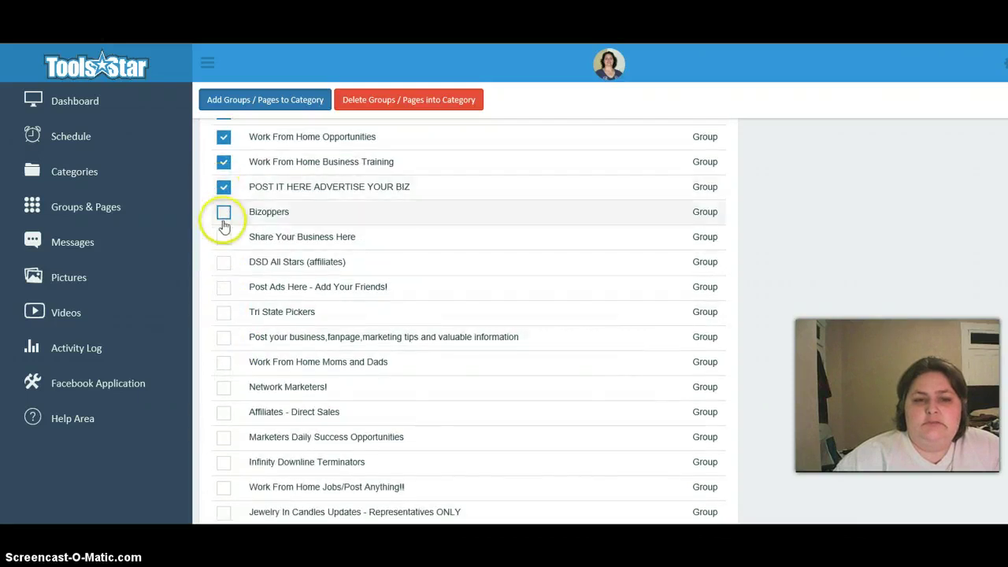
{"action": "left_click", "coordinate": [223, 238]}
{"action": "left_click", "coordinate": [223, 289]}
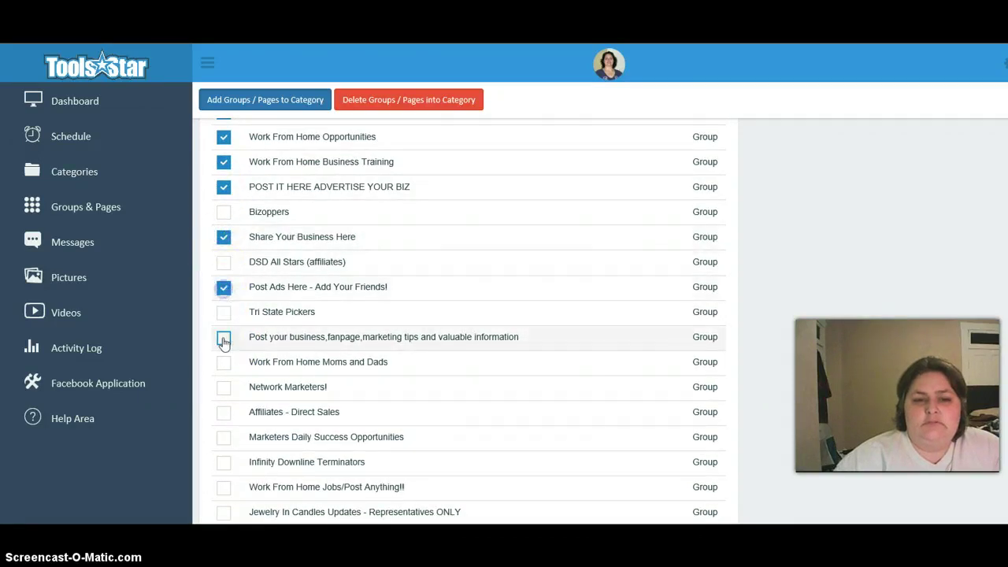
Mark Post your business,fanpage,marketing tips and valuable information, Work From Home Moms and Dads, and Network Marketers!
{"action": "left_click", "coordinate": [224, 337]}
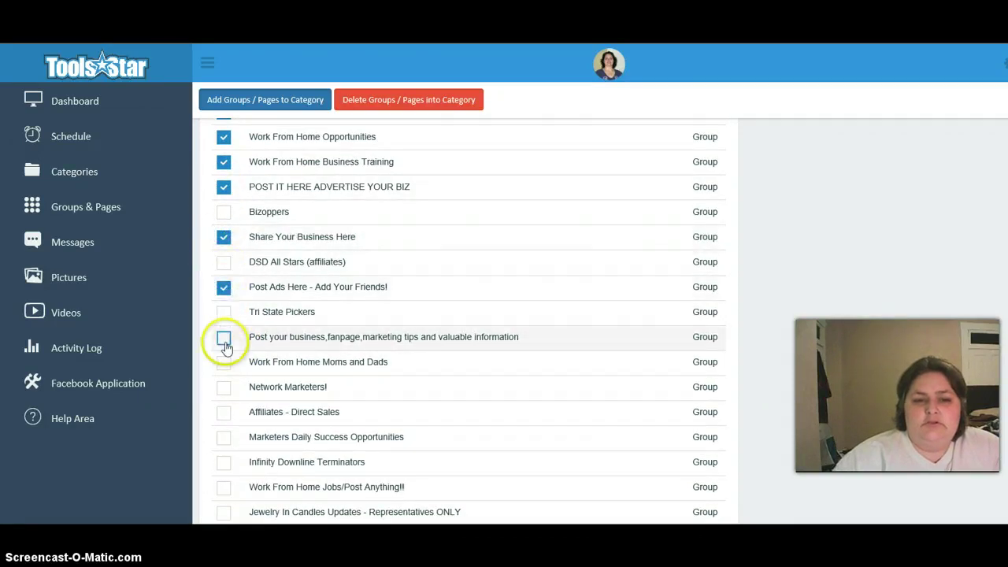
{"action": "left_click", "coordinate": [224, 387]}
{"action": "left_click", "coordinate": [223, 363]}
Mark Marketers Daily Success Opportunities, Work From Home Jobs/Post Anything!!, "It'$ All About The Opportunity", work at home and stay at home moms.
{"action": "scroll", "coordinate": [232, 400], "scroll_direction": "down", "scroll_amount": 2}
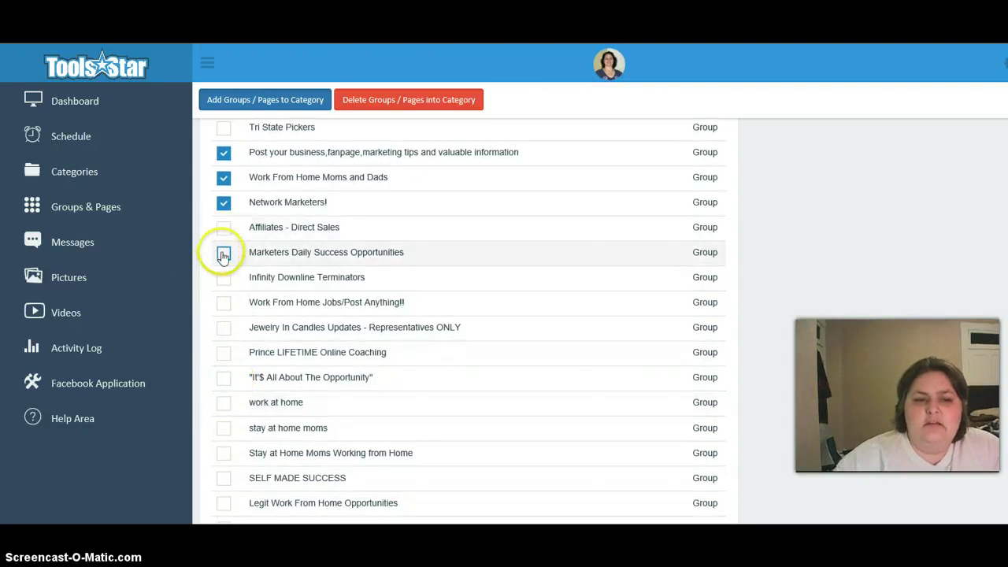
{"action": "left_click", "coordinate": [223, 254]}
{"action": "left_click", "coordinate": [224, 307]}
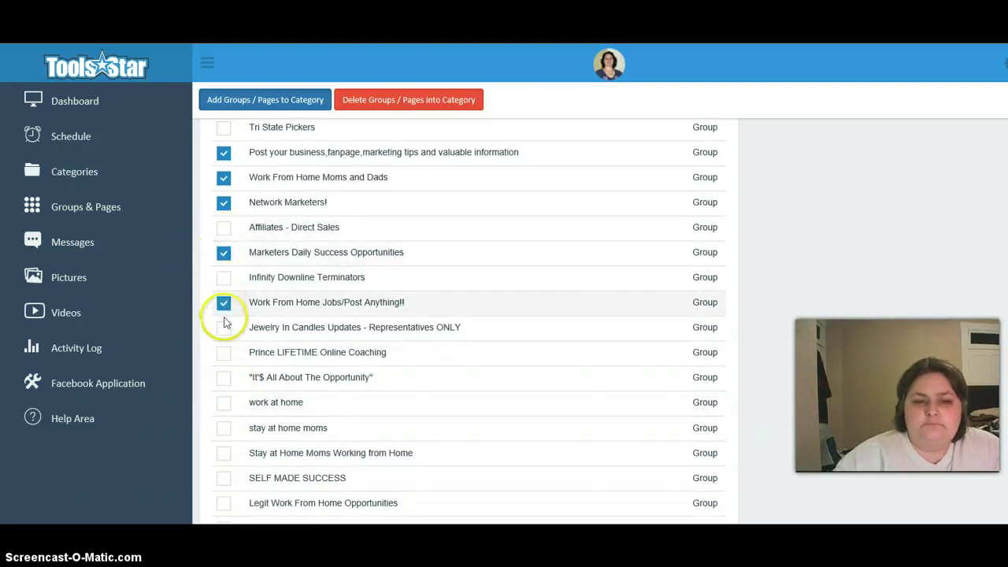
{"action": "left_click", "coordinate": [224, 379]}
{"action": "left_click", "coordinate": [224, 403]}
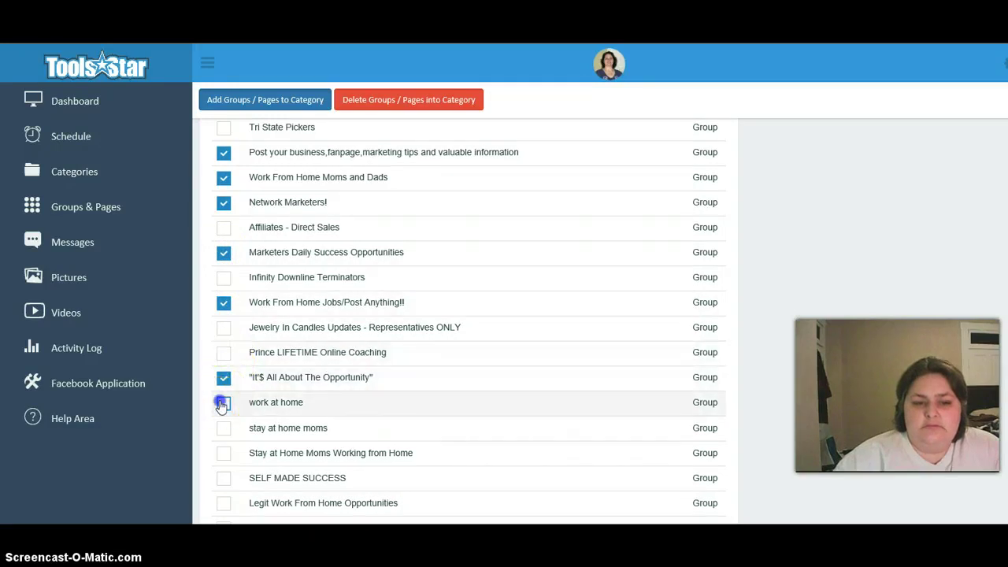
{"action": "left_click", "coordinate": [224, 428]}
Mark Stay at Home Moms Working from Home, Legit Work From Home Opportunities, MLM Power Players and NETWORKING IN USA.
{"action": "scroll", "coordinate": [224, 433], "scroll_direction": "down", "scroll_amount": 3}
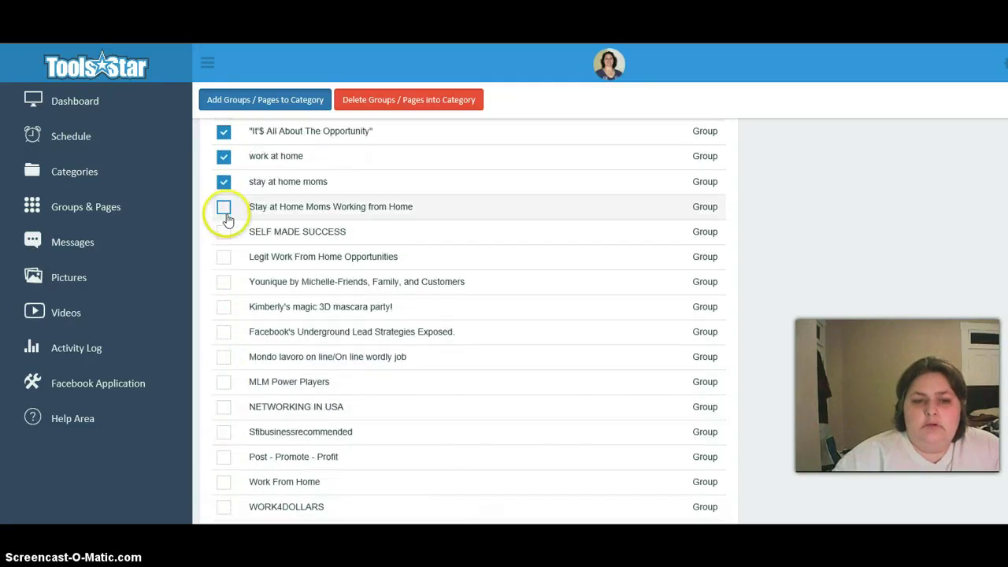
{"action": "left_click", "coordinate": [225, 208]}
{"action": "left_click", "coordinate": [224, 258]}
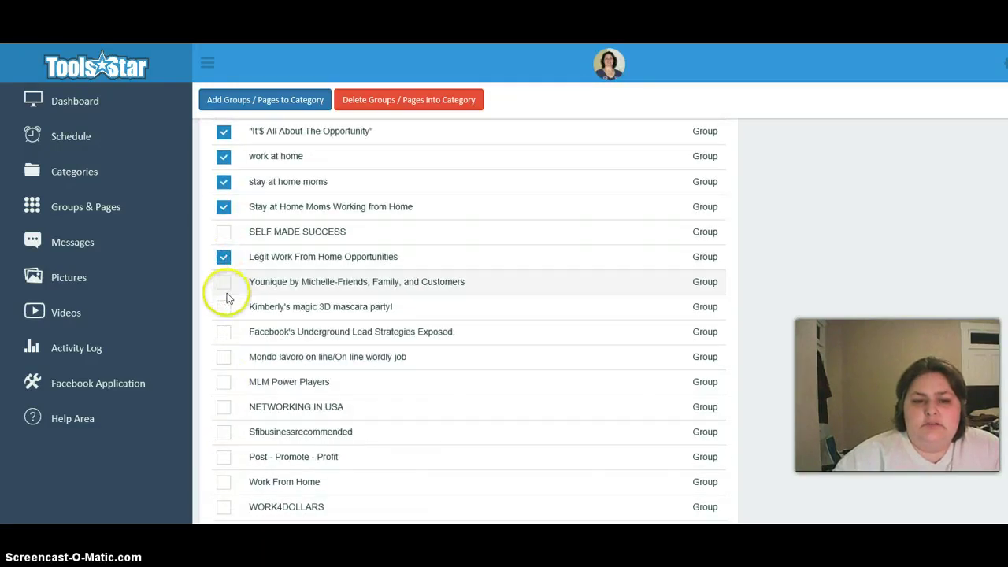
{"action": "left_click", "coordinate": [225, 406]}
Mark Sfibusinessrecommended, Post - Promote - Profit, Work From Home, WORK4DOLLARS, EARN MONEY FROM HOME and Just 2 Network.
{"action": "scroll", "coordinate": [225, 367], "scroll_direction": "down", "scroll_amount": 2}
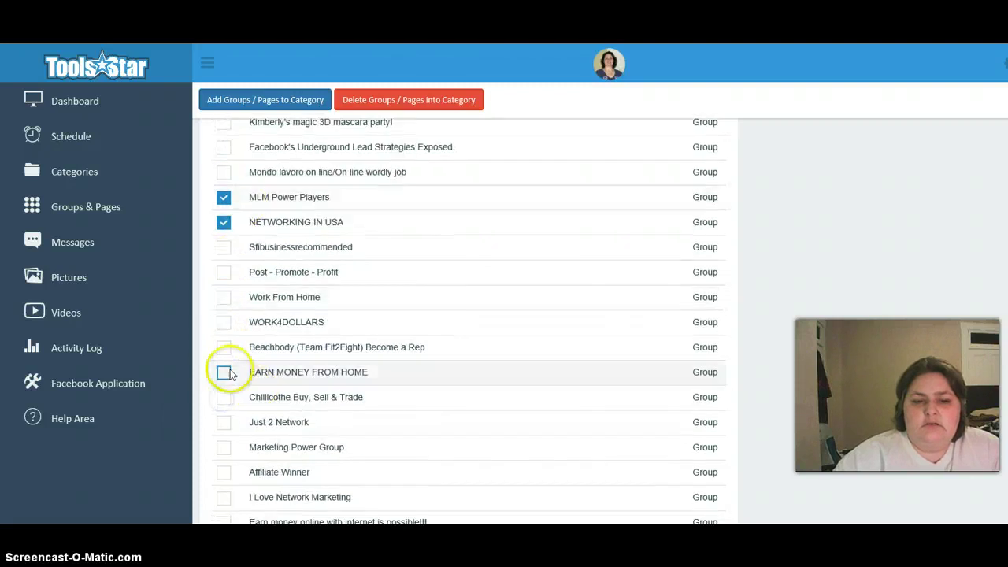
{"action": "left_click", "coordinate": [224, 250]}
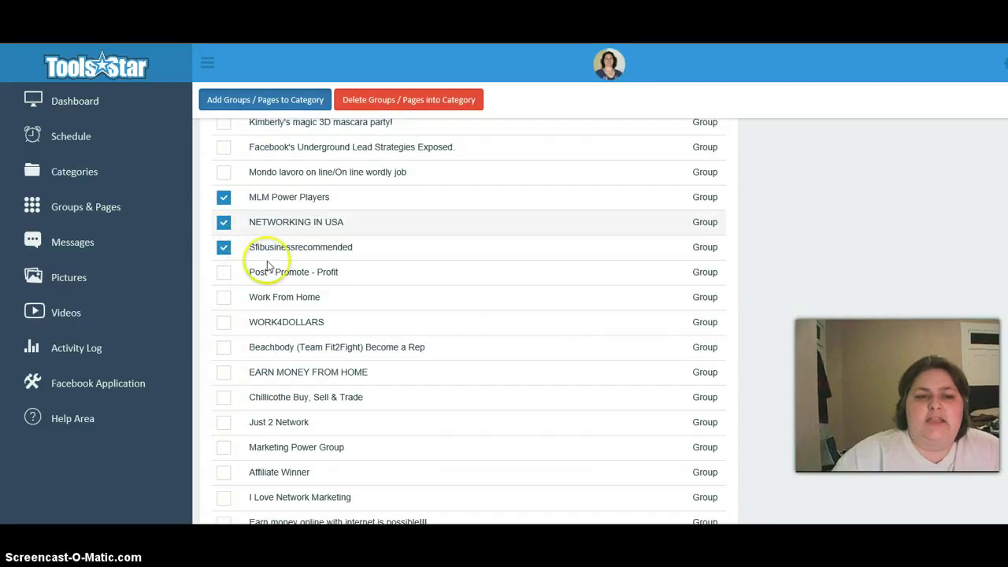
{"action": "left_click", "coordinate": [225, 276]}
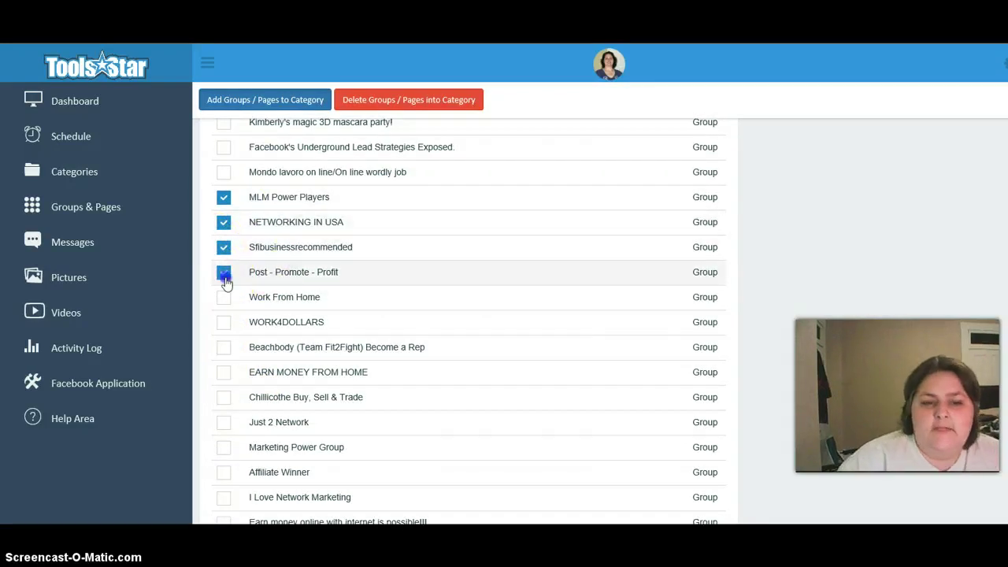
{"action": "left_click", "coordinate": [224, 323]}
{"action": "left_click", "coordinate": [224, 373]}
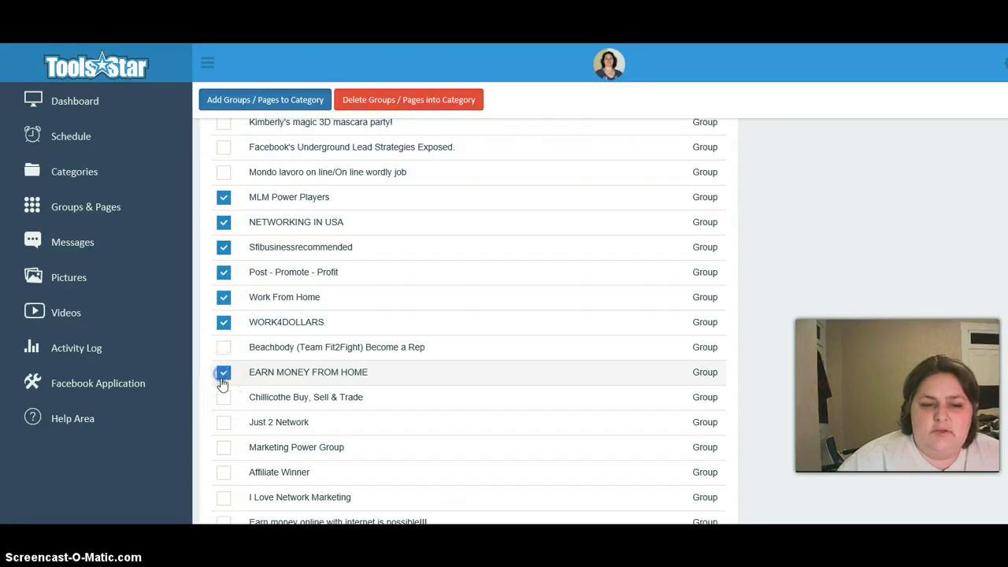
{"action": "left_click", "coordinate": [223, 422]}
Mark Marketing Power Group, Affiliate Winner, I Love Network Marketing, Affiliate Marketing Magic, Make Money Online and Show me your business.
{"action": "scroll", "coordinate": [238, 437], "scroll_direction": "down", "scroll_amount": 3}
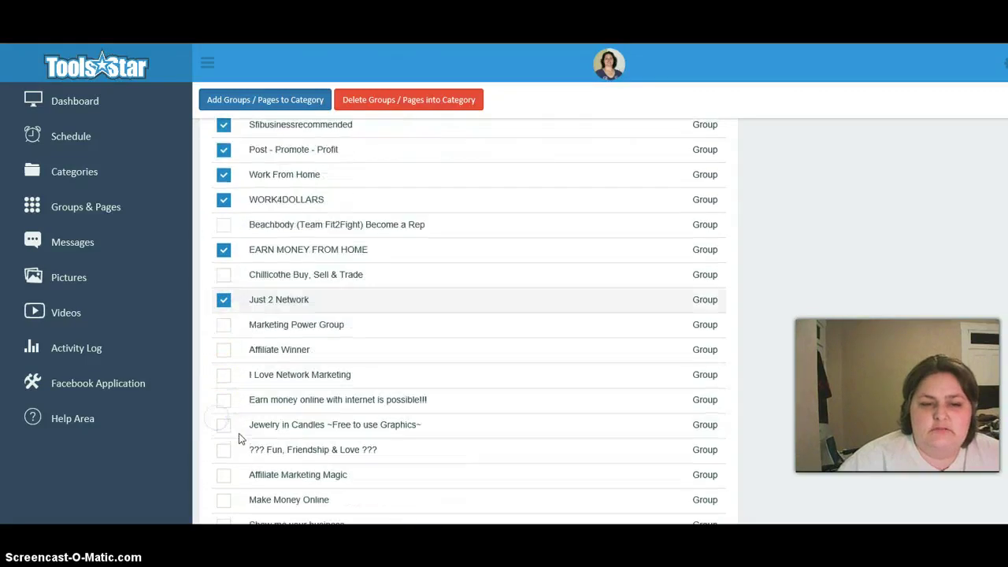
{"action": "left_click", "coordinate": [224, 323]}
{"action": "left_click", "coordinate": [224, 349]}
{"action": "left_click", "coordinate": [224, 374]}
{"action": "scroll", "coordinate": [257, 409], "scroll_direction": "down", "scroll_amount": 1}
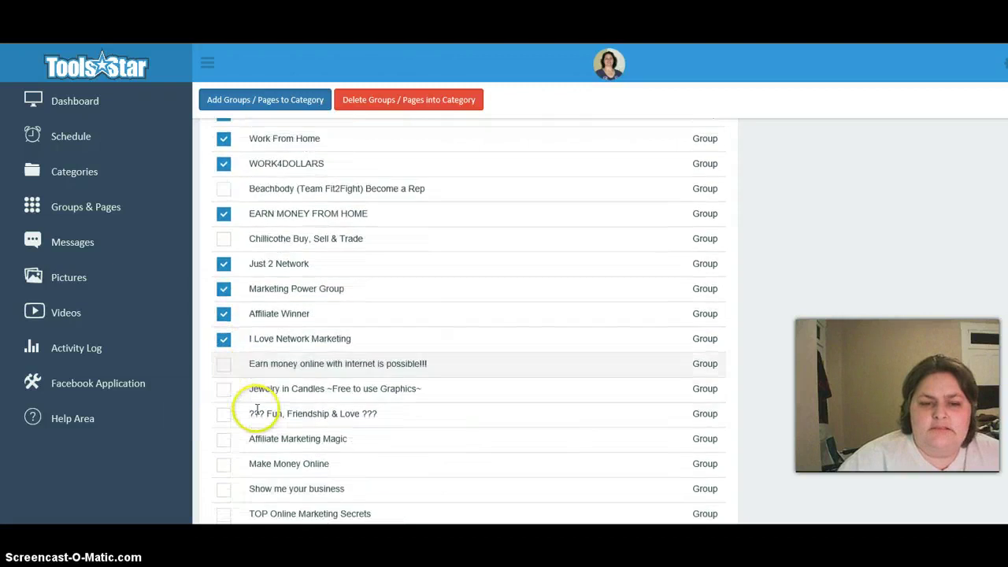
{"action": "scroll", "coordinate": [257, 409], "scroll_direction": "down", "scroll_amount": 4}
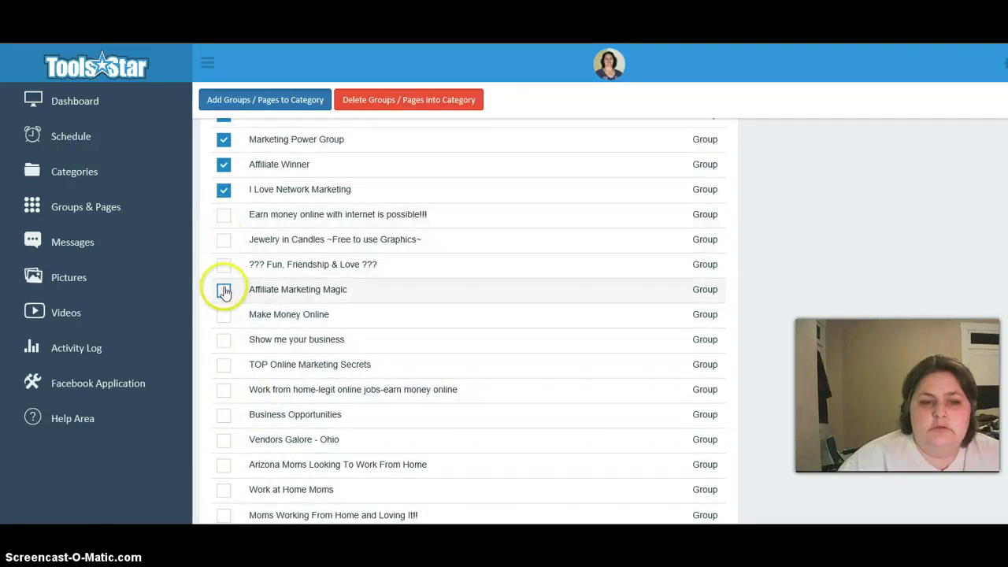
{"action": "left_click", "coordinate": [225, 290]}
{"action": "left_click", "coordinate": [223, 341]}
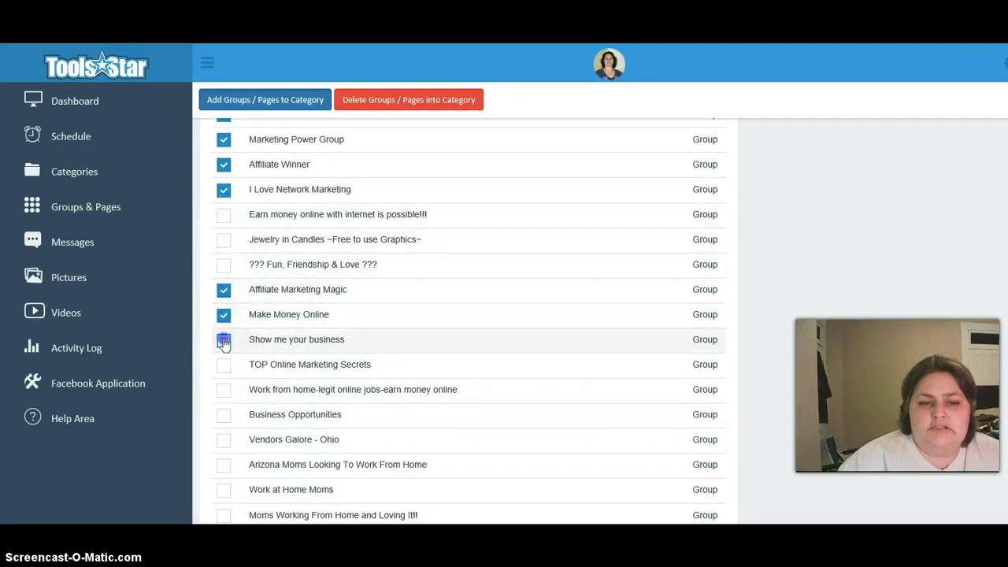
Mark Work from home-legit online jobs-earn money online, Business Opportunities and Work at Home Moms.
{"action": "scroll", "coordinate": [241, 286], "scroll_direction": "down", "scroll_amount": 5}
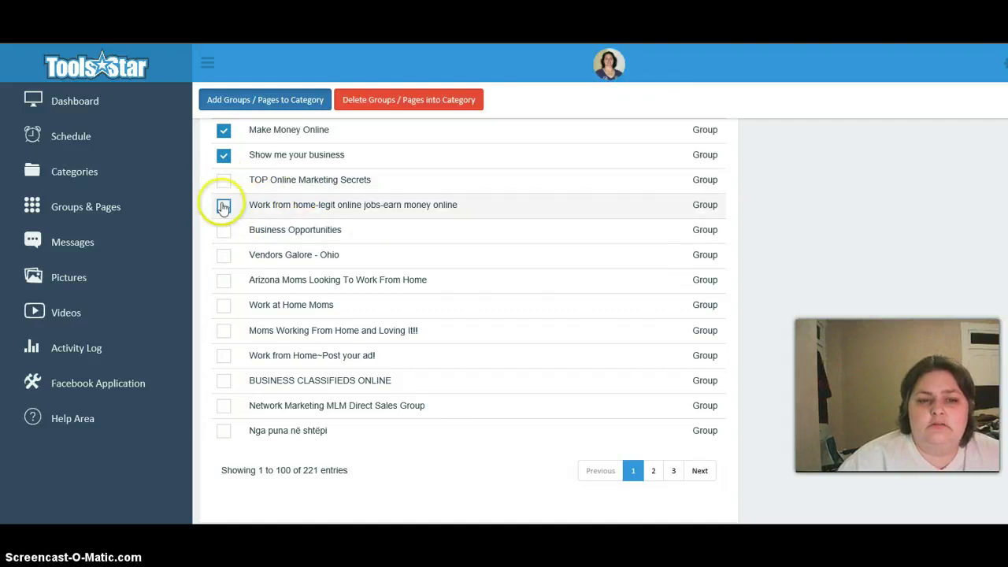
{"action": "left_click", "coordinate": [223, 205]}
{"action": "left_click", "coordinate": [224, 230]}
{"action": "left_click", "coordinate": [225, 307]}
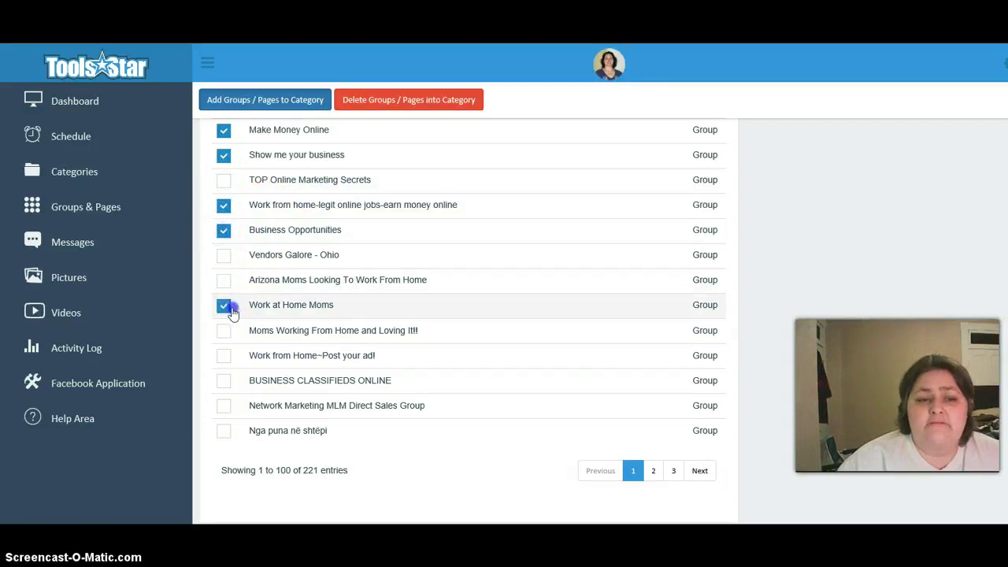
Mark Moms Working From Home and Loving It!!, Work from Home~Post your ad! and BUSINESS CLASSIFIEDS ONLINE, leaving Network Marketing MLM Direct Sales Group unmarked.
{"action": "left_click", "coordinate": [224, 357]}
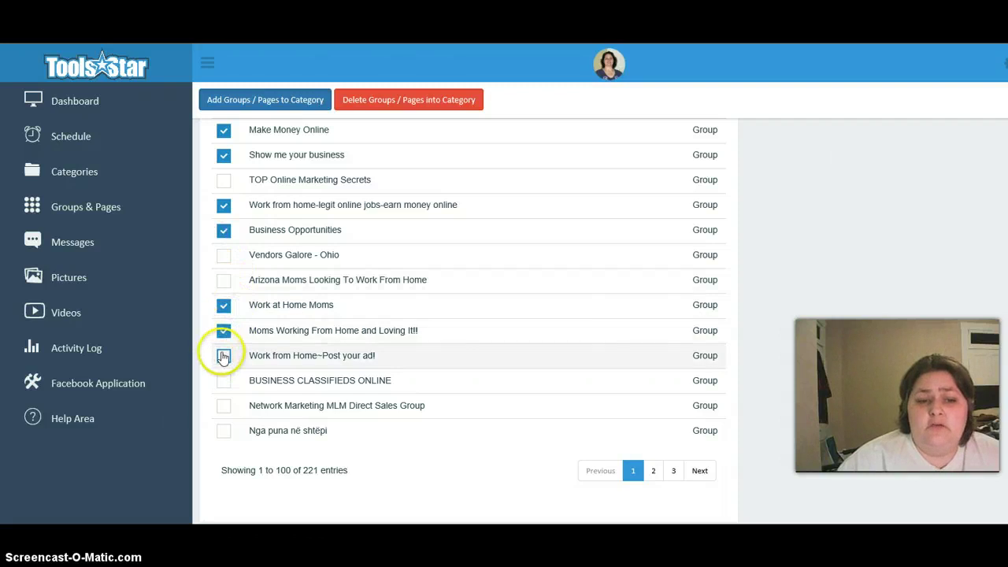
{"action": "left_click", "coordinate": [224, 381]}
{"action": "left_click", "coordinate": [226, 408]}
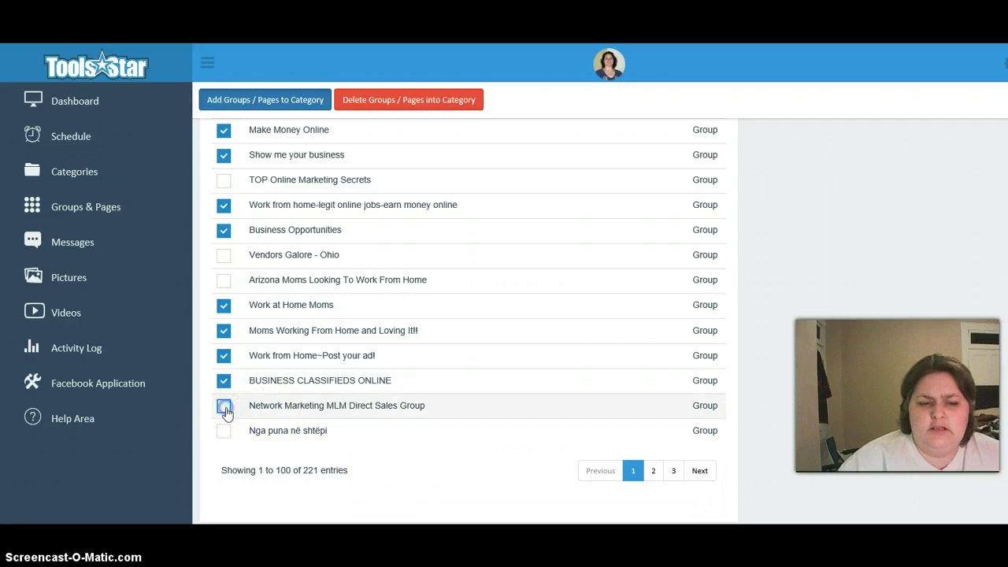
{"action": "left_click", "coordinate": [225, 408]}
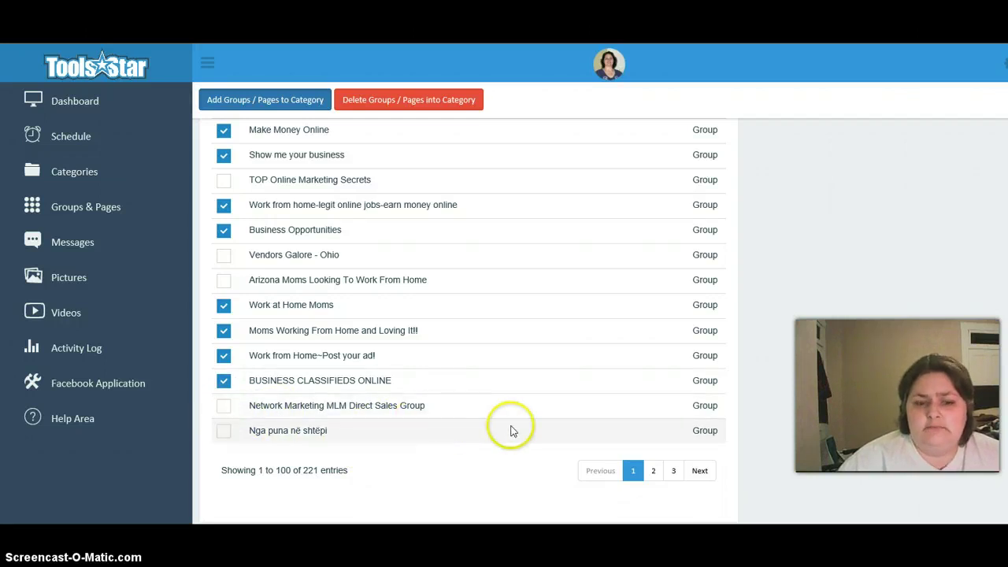
Add all the marked groups to the Group Post category.
{"action": "scroll", "coordinate": [580, 396], "scroll_direction": "up", "scroll_amount": 6}
{"action": "scroll", "coordinate": [582, 394], "scroll_direction": "up", "scroll_amount": 15}
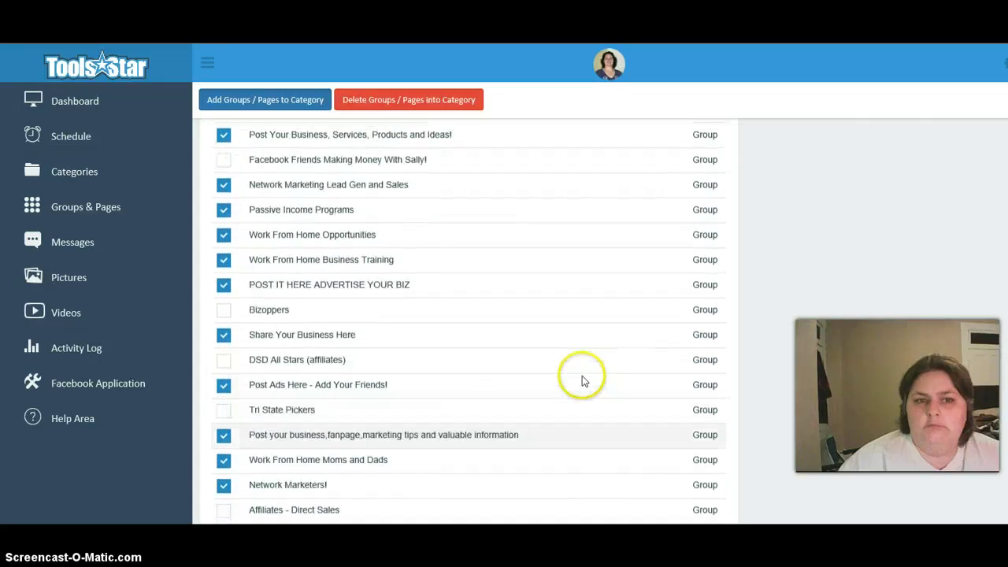
{"action": "scroll", "coordinate": [583, 363], "scroll_direction": "up", "scroll_amount": 5}
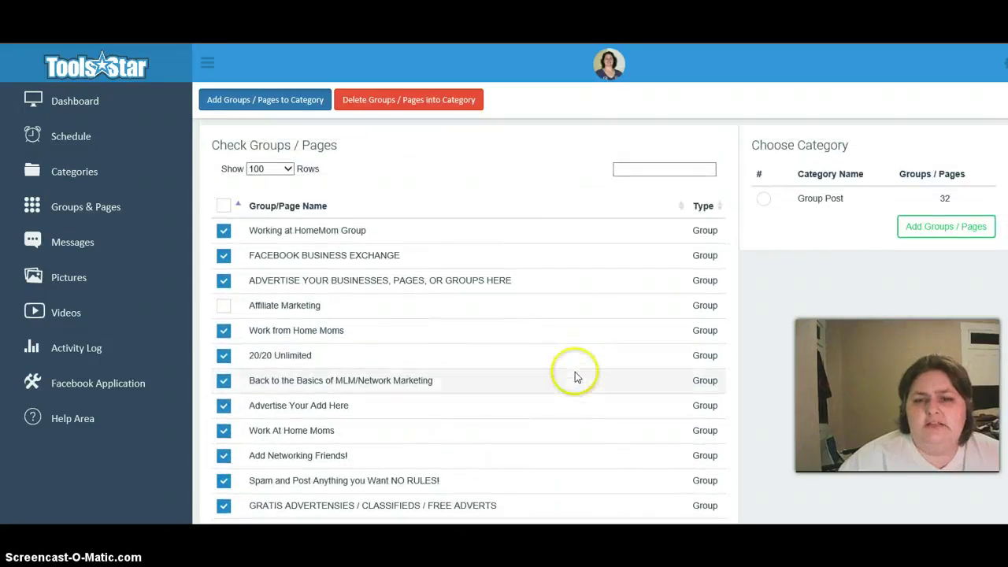
{"action": "left_click", "coordinate": [765, 199]}
{"action": "left_click", "coordinate": [928, 226]}
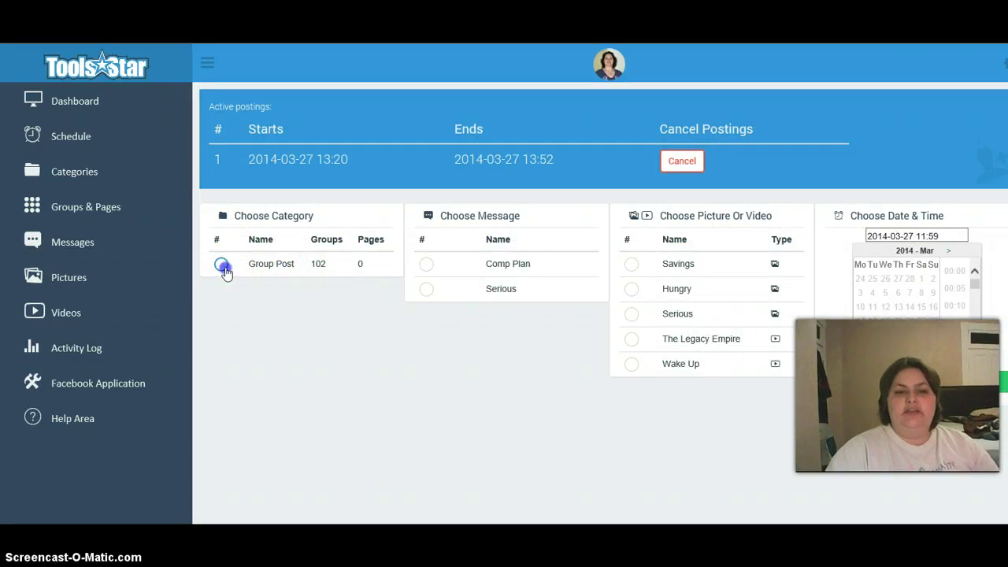
{"action": "left_click", "coordinate": [426, 289]}
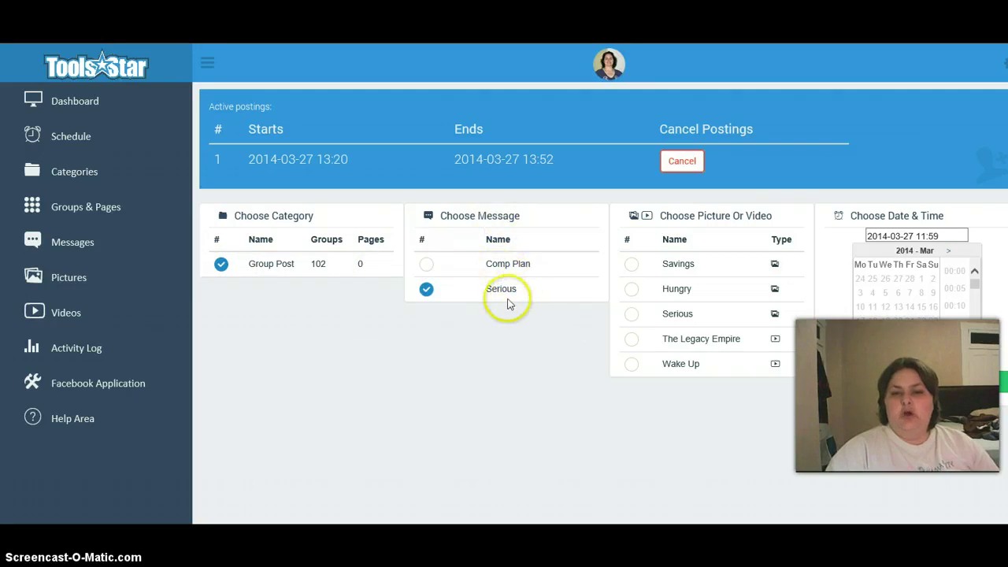
{"action": "left_click", "coordinate": [633, 265]}
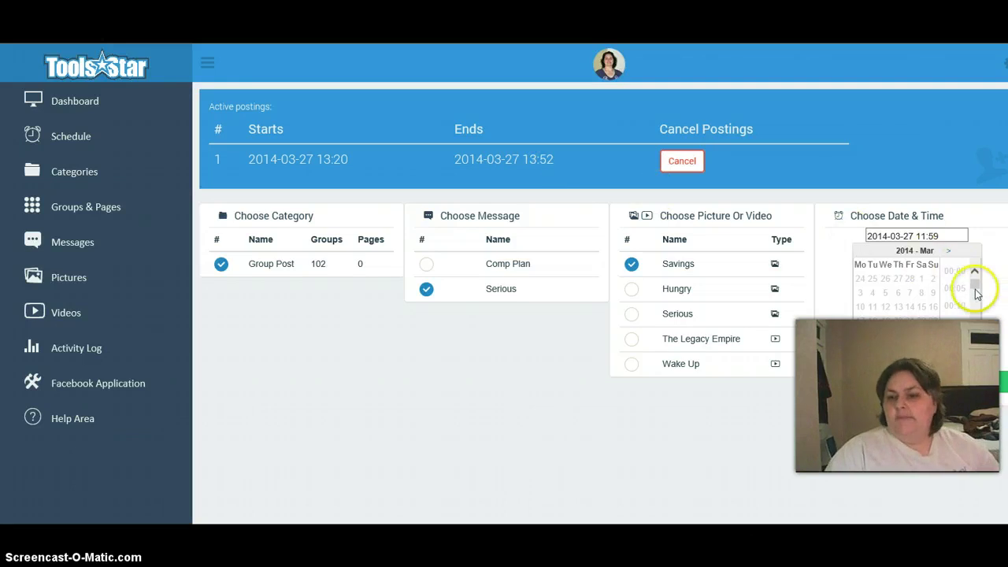
{"action": "left_click_drag", "start_coordinate": [976, 293], "coordinate": [981, 315]}
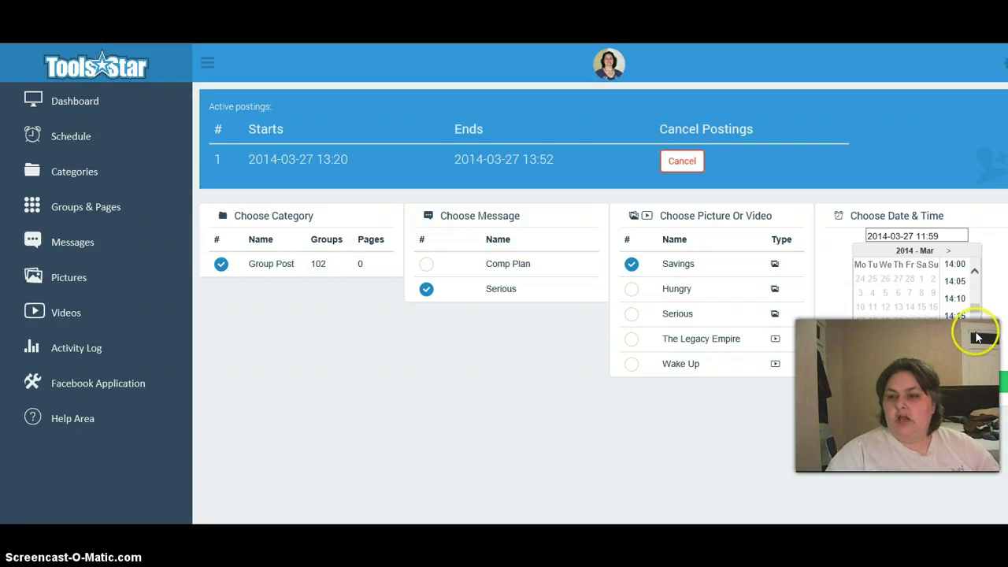
{"action": "scroll", "coordinate": [965, 315], "scroll_direction": "down", "scroll_amount": 2}
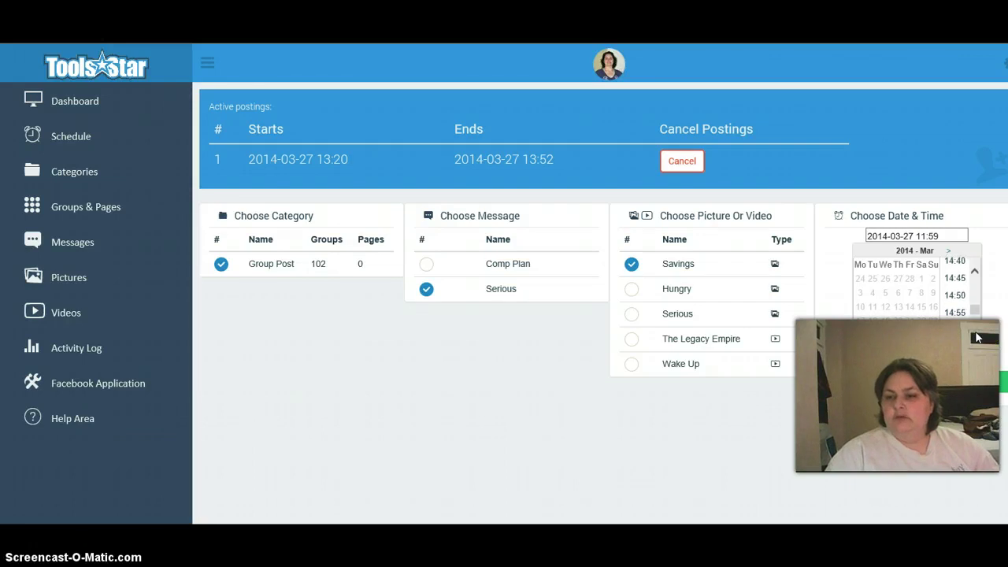
{"action": "left_click", "coordinate": [957, 312]}
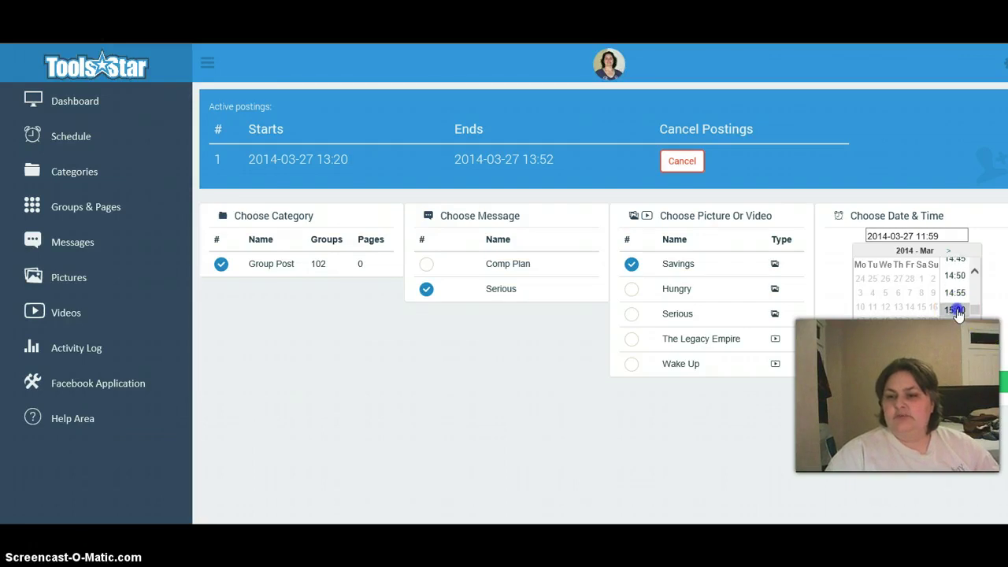
{"action": "left_click", "coordinate": [957, 311]}
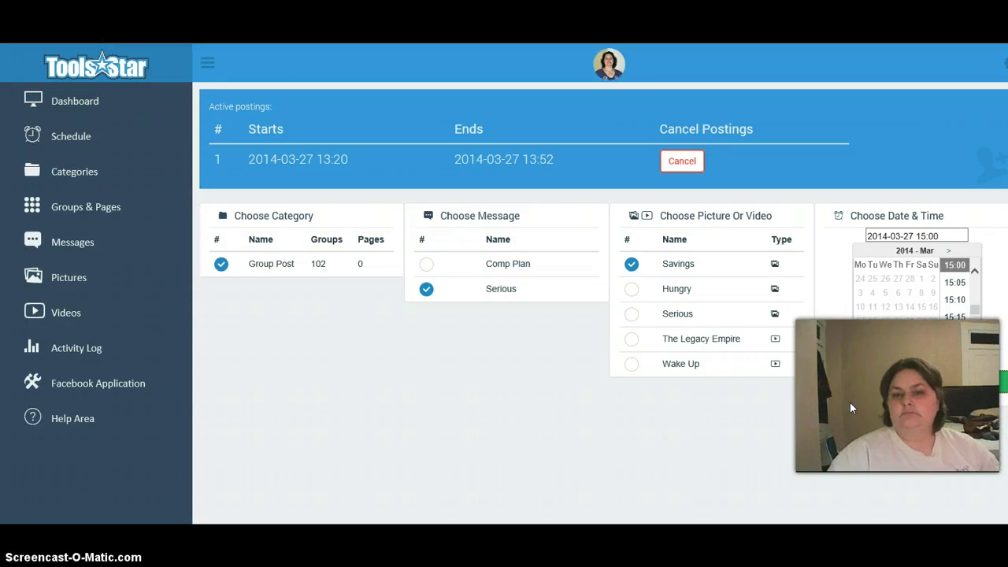
{"action": "left_click", "coordinate": [850, 398]}
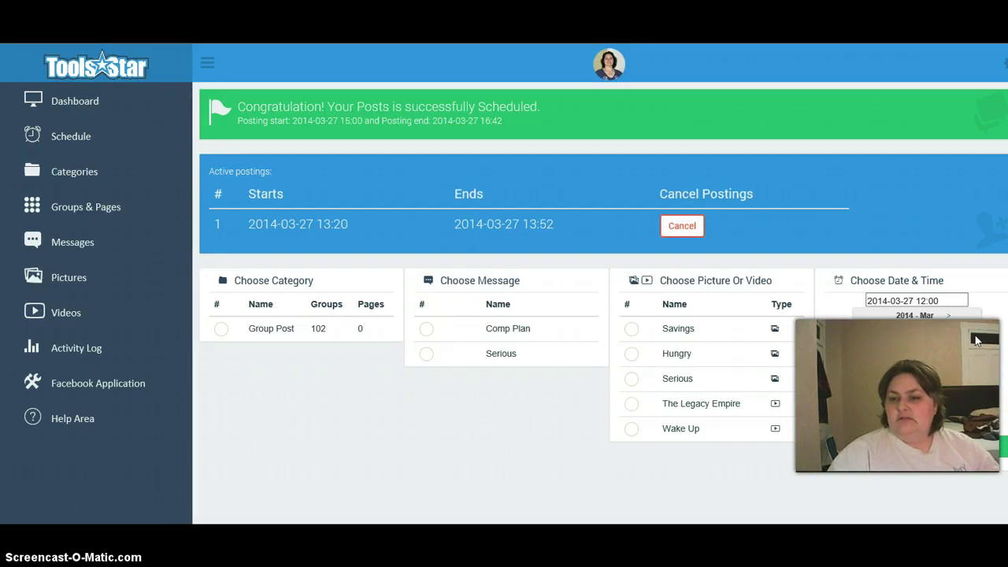
Reopen the posting schedule to check the list of active postings.
{"action": "left_click", "coordinate": [968, 342]}
{"action": "left_click", "coordinate": [751, 480]}
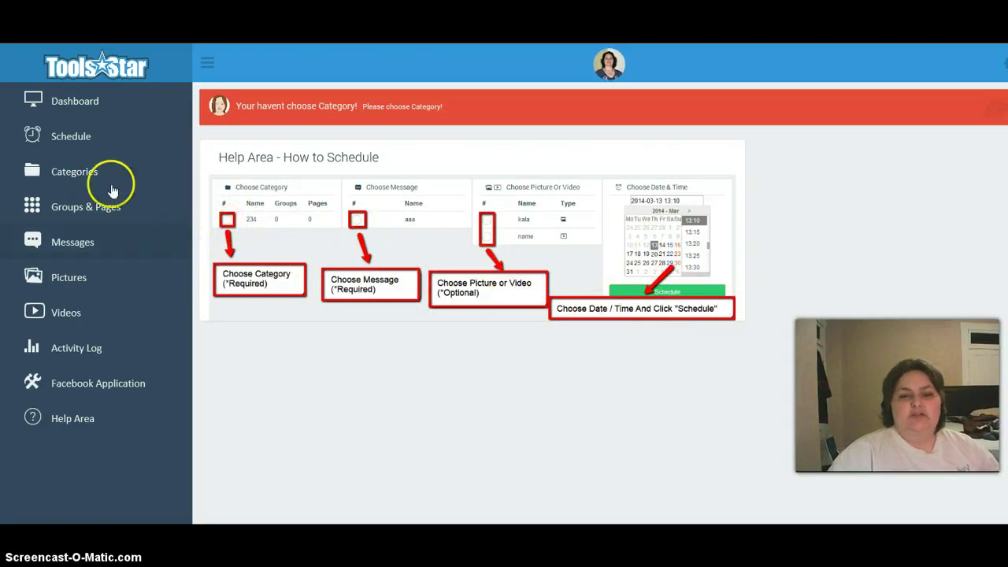
{"action": "left_click", "coordinate": [69, 136]}
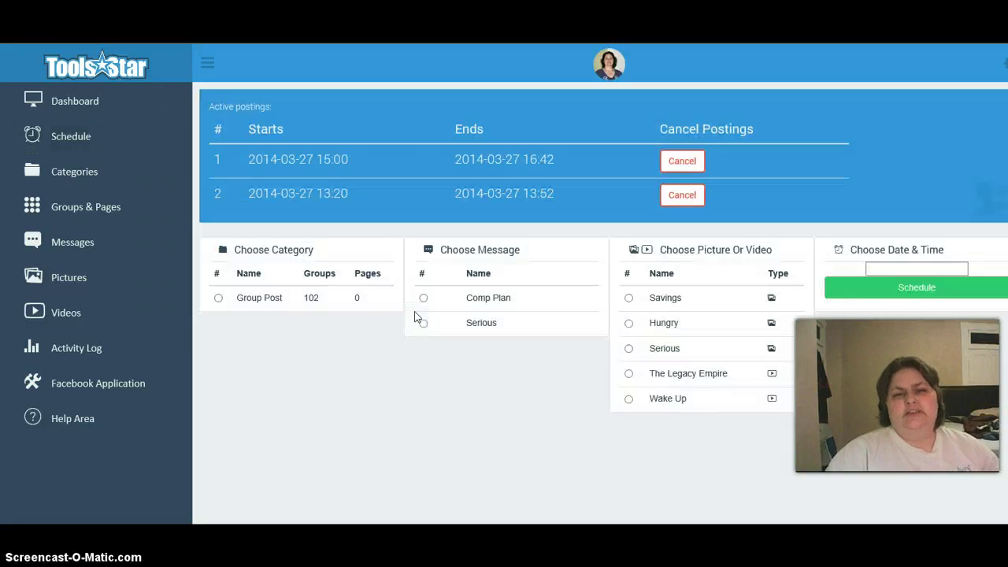
Choose the Group Post category, the Serious message and the Savings picture for a new posting.
{"action": "left_click", "coordinate": [234, 274]}
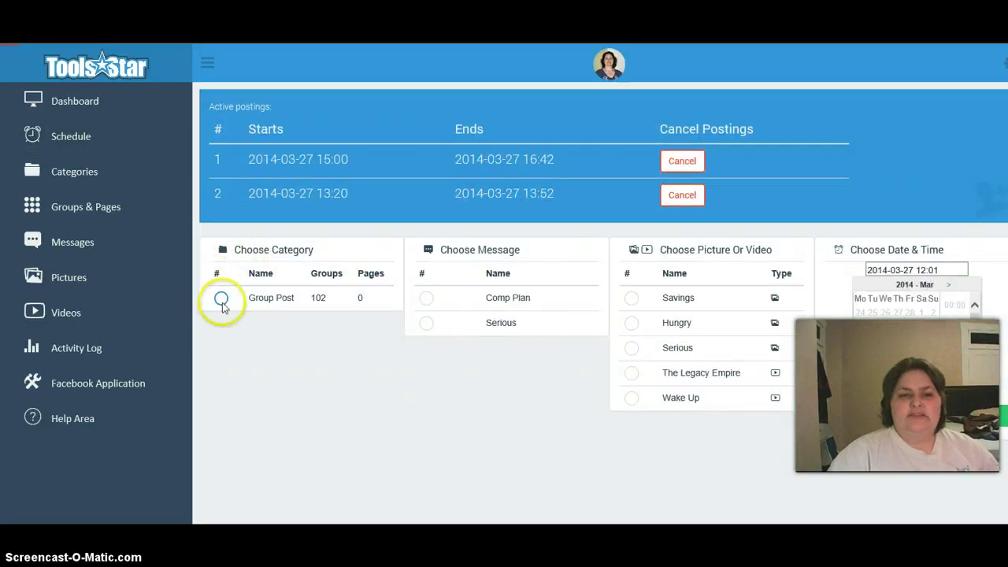
{"action": "left_click", "coordinate": [221, 298]}
{"action": "left_click", "coordinate": [423, 300]}
{"action": "left_click", "coordinate": [424, 321]}
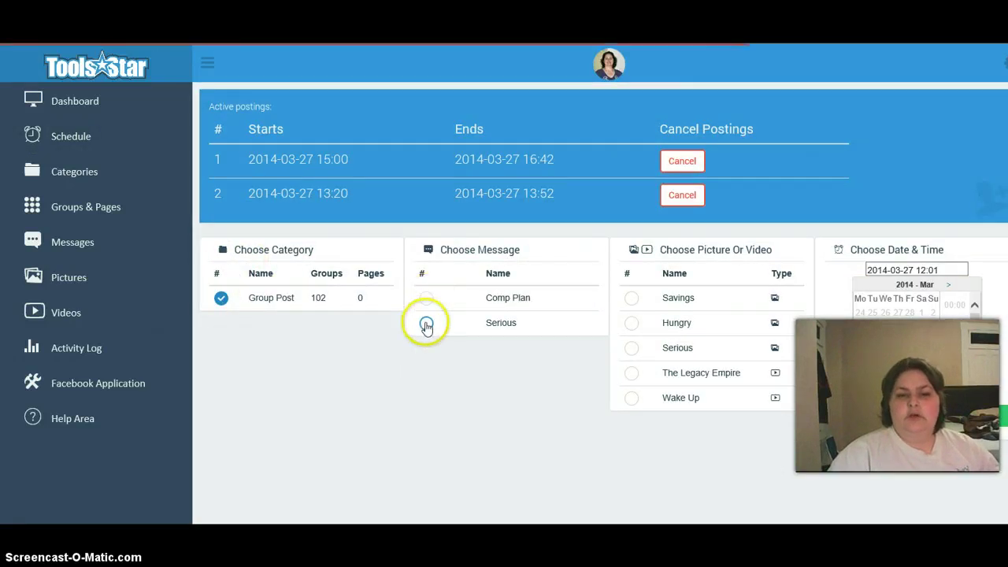
{"action": "left_click", "coordinate": [632, 299]}
{"action": "left_click", "coordinate": [978, 334]}
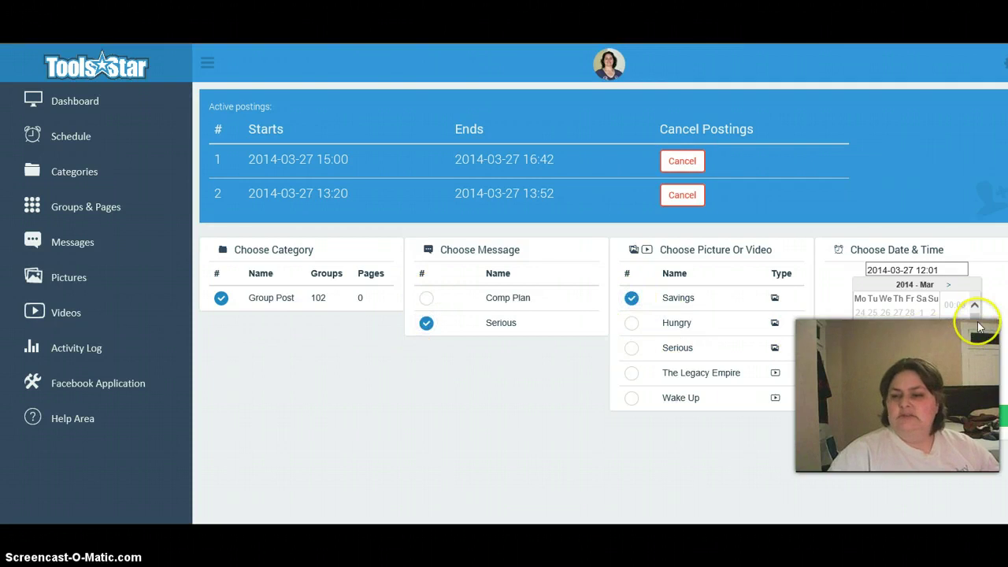
{"action": "scroll", "coordinate": [978, 334], "scroll_direction": "down", "scroll_amount": 10}
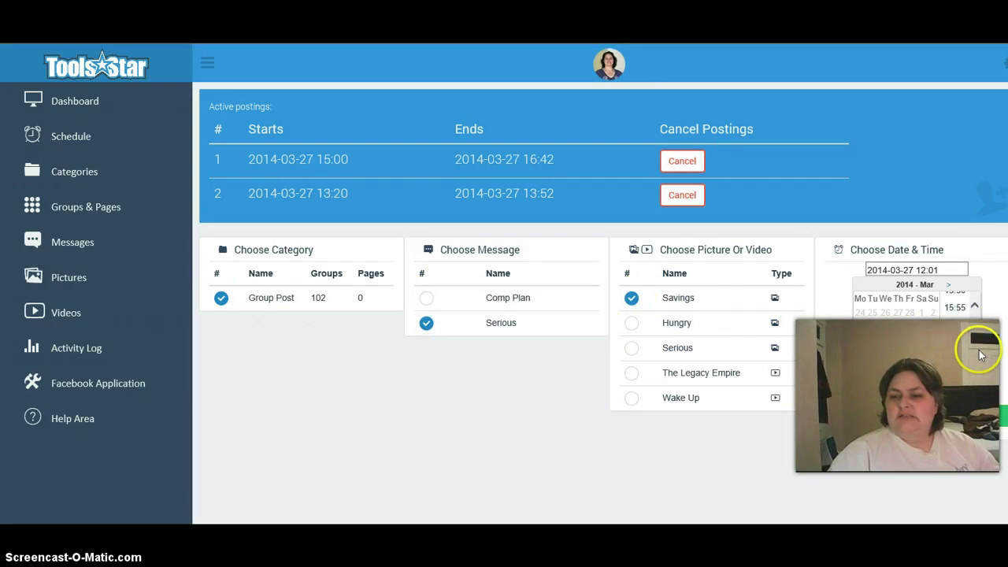
{"action": "scroll", "coordinate": [977, 379], "scroll_direction": "down", "scroll_amount": 5}
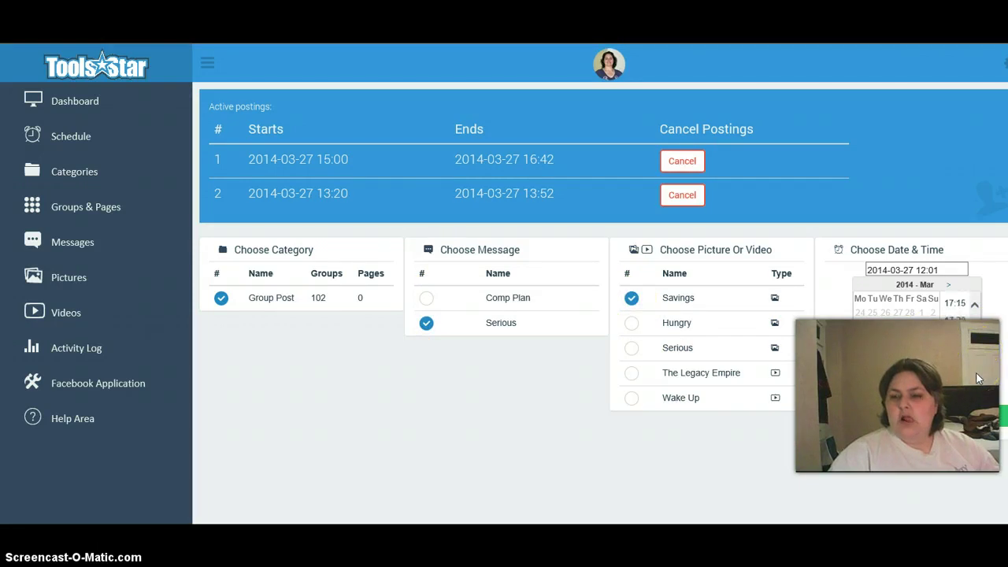
{"action": "scroll", "coordinate": [977, 379], "scroll_direction": "down", "scroll_amount": 3}
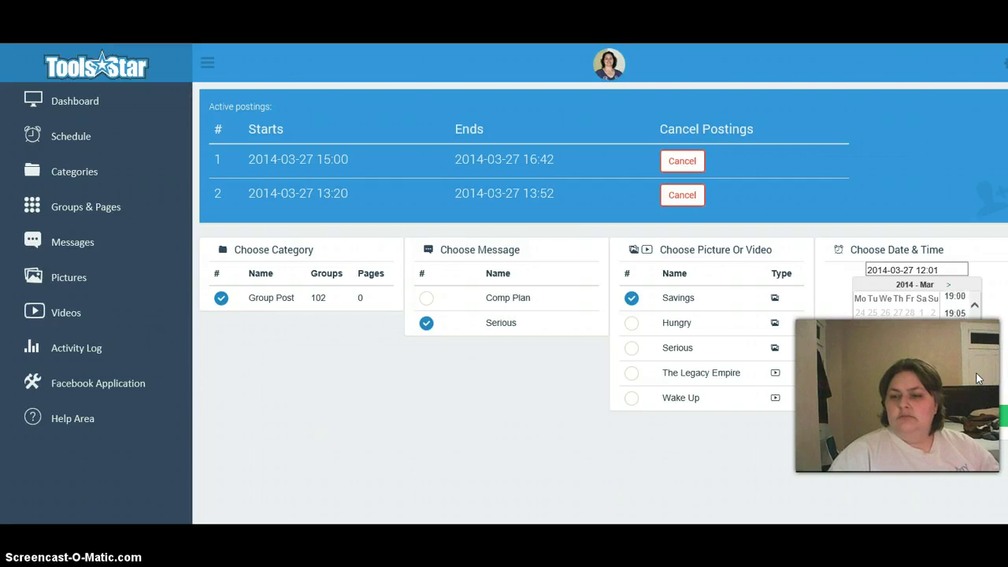
{"action": "left_click", "coordinate": [977, 305]}
{"action": "left_click", "coordinate": [976, 304]}
{"action": "left_click", "coordinate": [975, 306]}
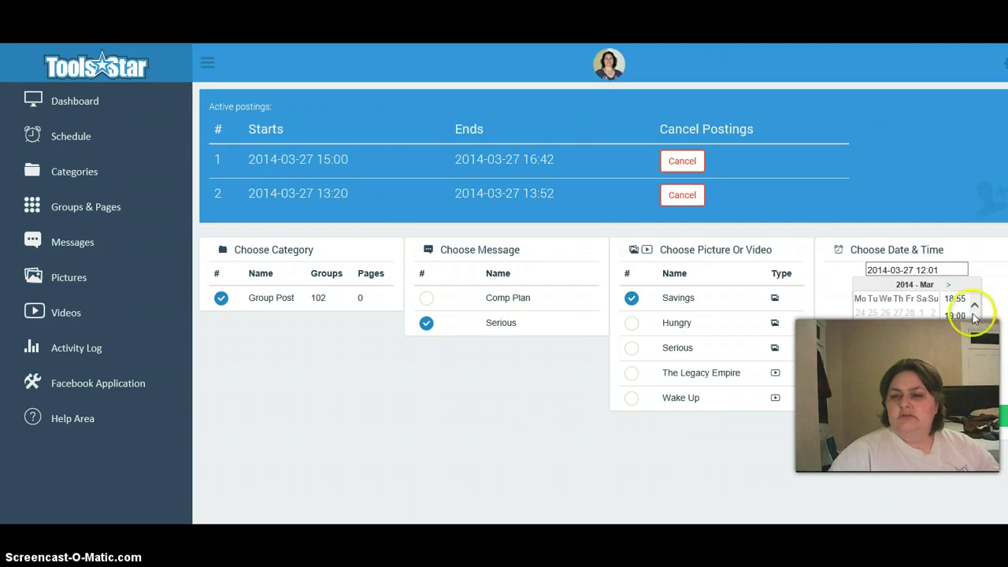
{"action": "left_click", "coordinate": [954, 318]}
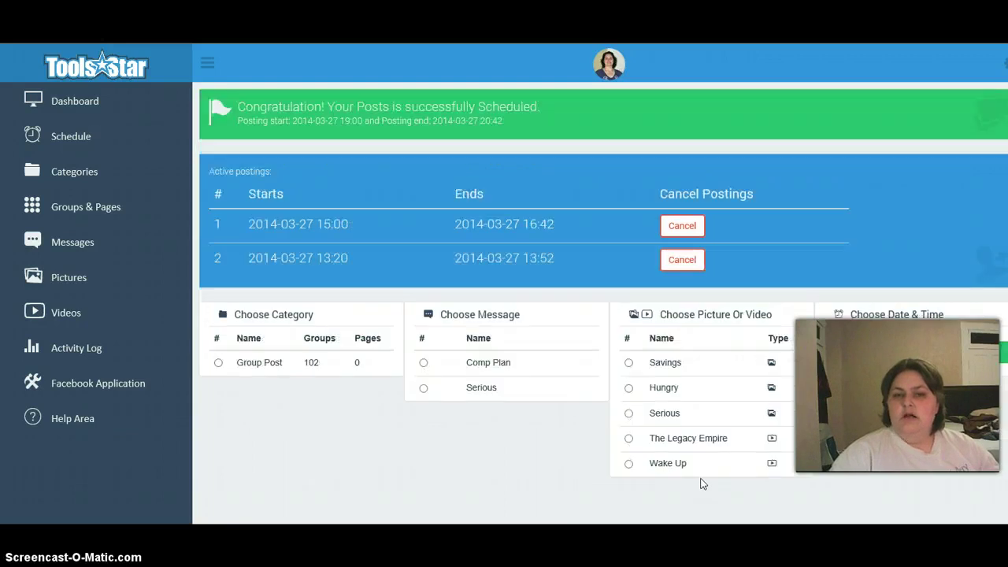
{"action": "left_click", "coordinate": [203, 285]}
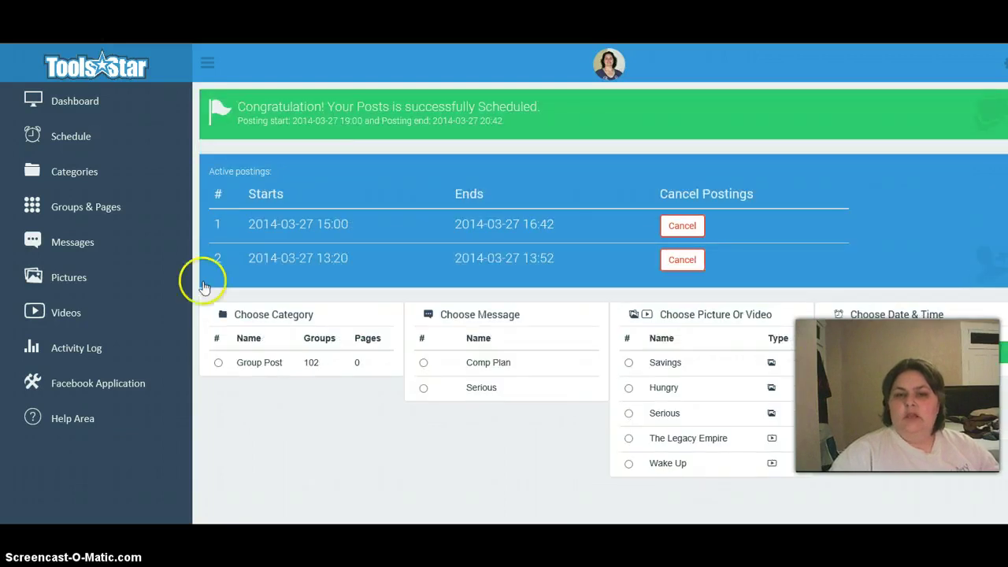
{"action": "left_click", "coordinate": [221, 363]}
{"action": "left_click", "coordinate": [424, 388]}
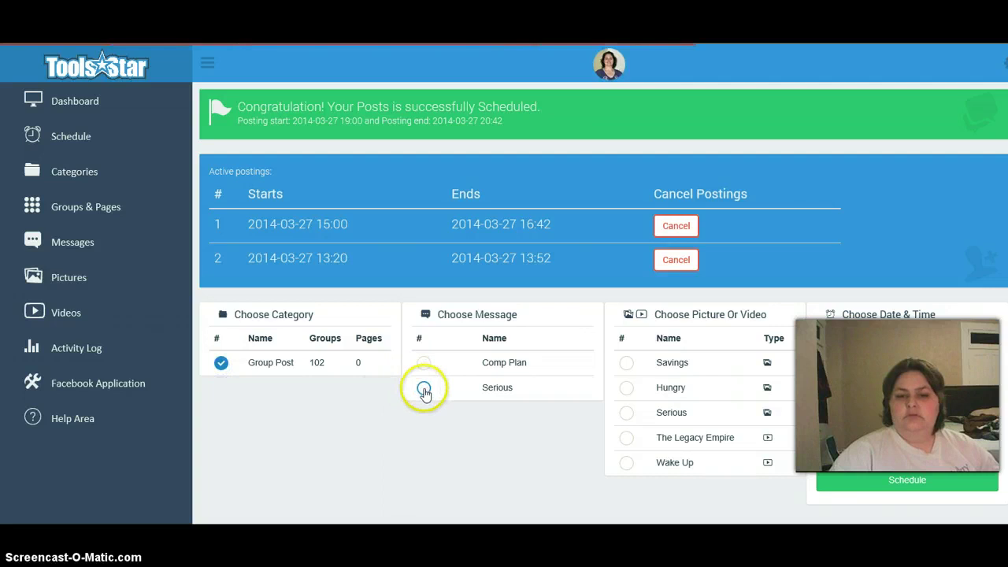
{"action": "left_click", "coordinate": [626, 363]}
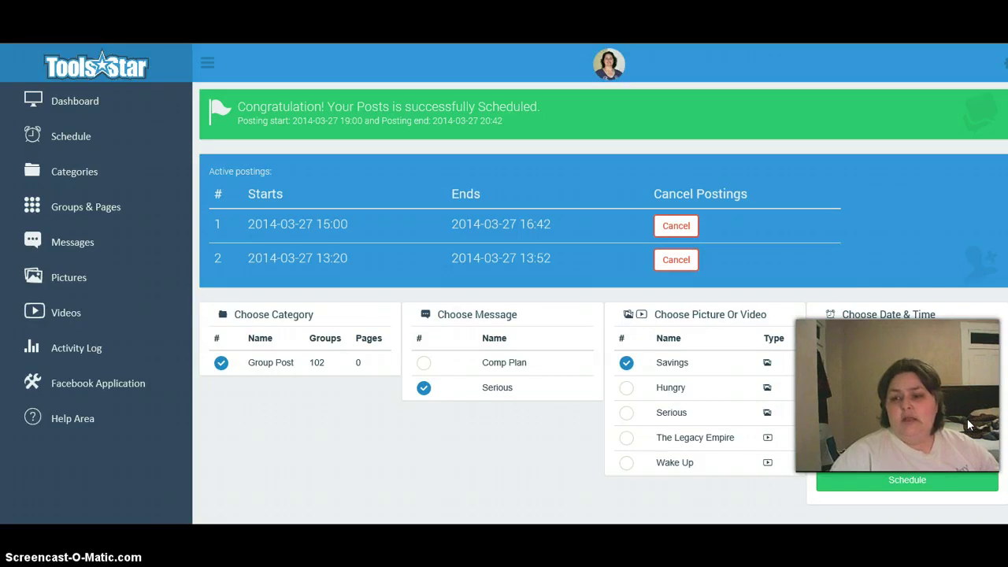
{"action": "left_click", "coordinate": [958, 446]}
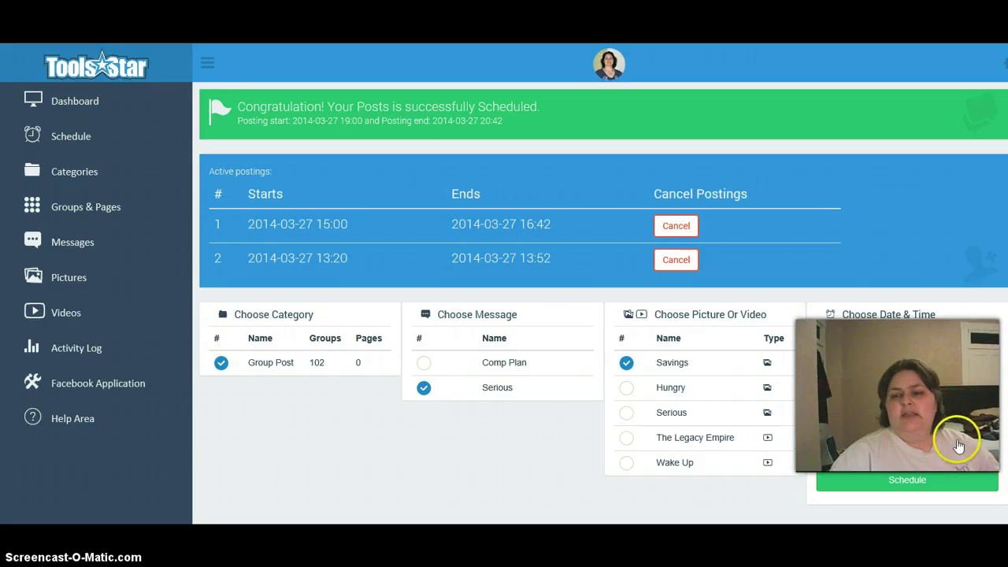
{"action": "left_click", "coordinate": [964, 382]}
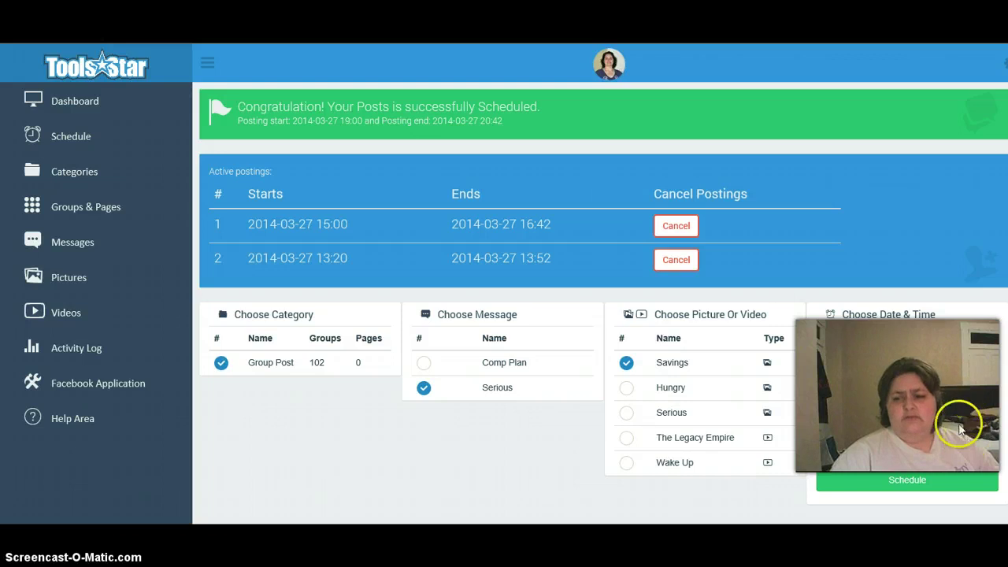
{"action": "left_click", "coordinate": [957, 420]}
{"action": "left_click", "coordinate": [866, 479]}
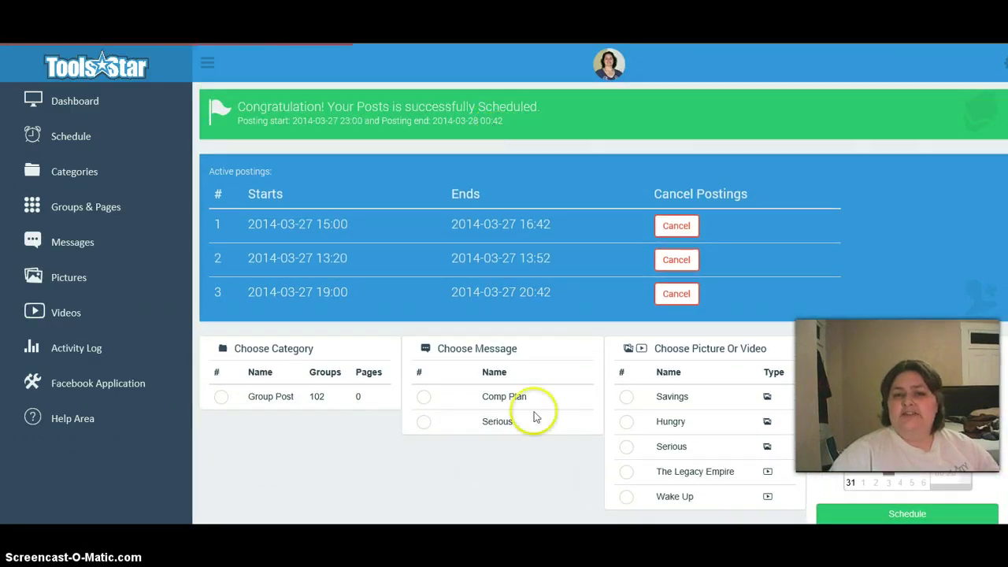
{"action": "scroll", "coordinate": [533, 417], "scroll_direction": "down", "scroll_amount": 1}
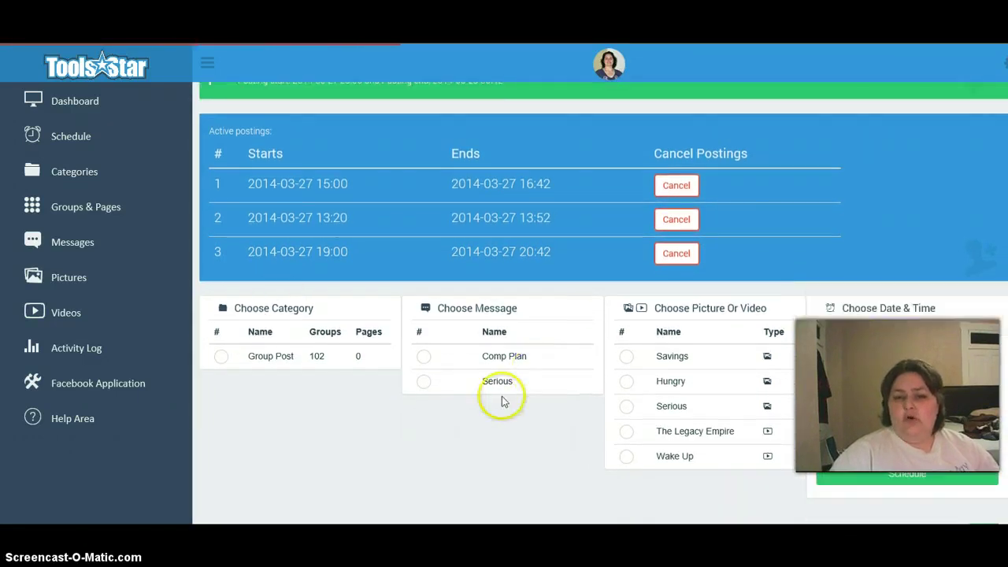
{"action": "left_click", "coordinate": [220, 356]}
{"action": "left_click", "coordinate": [424, 383]}
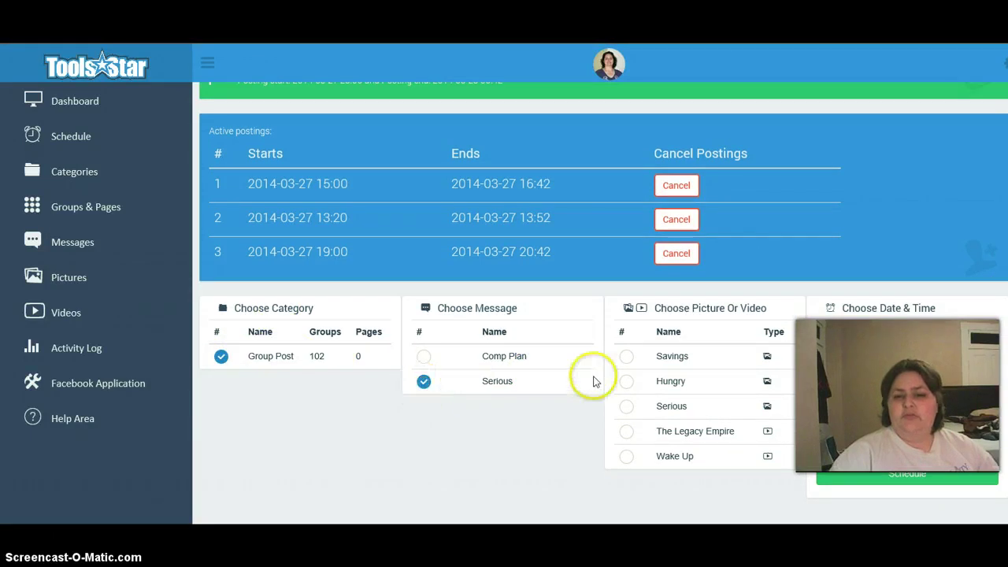
{"action": "left_click", "coordinate": [626, 356]}
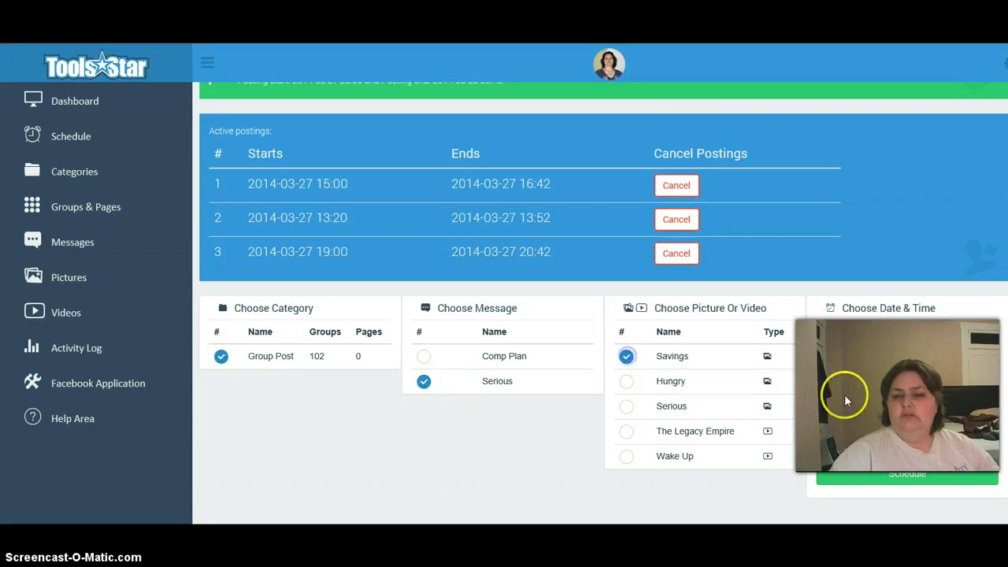
{"action": "left_click", "coordinate": [903, 433]}
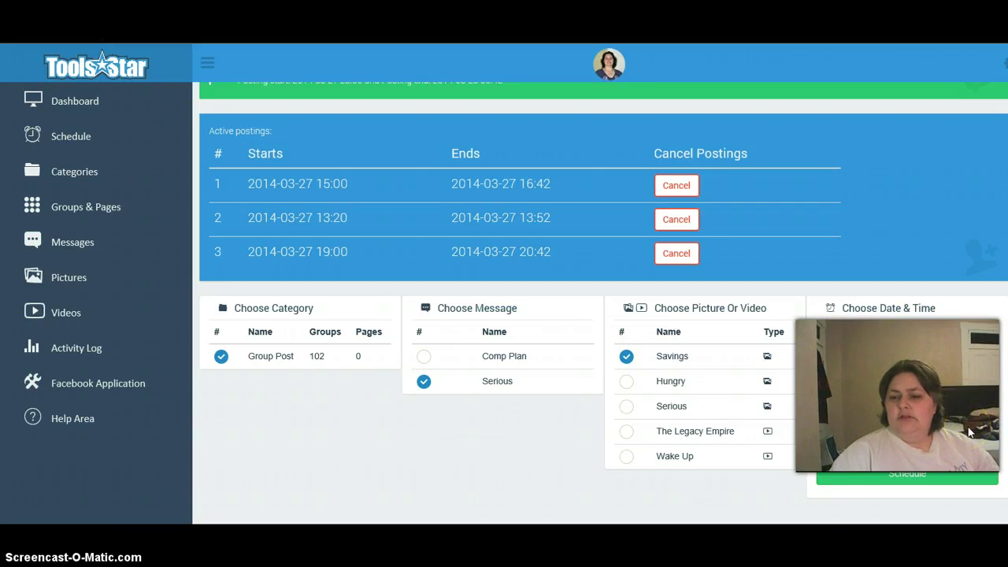
{"action": "left_click", "coordinate": [949, 391]}
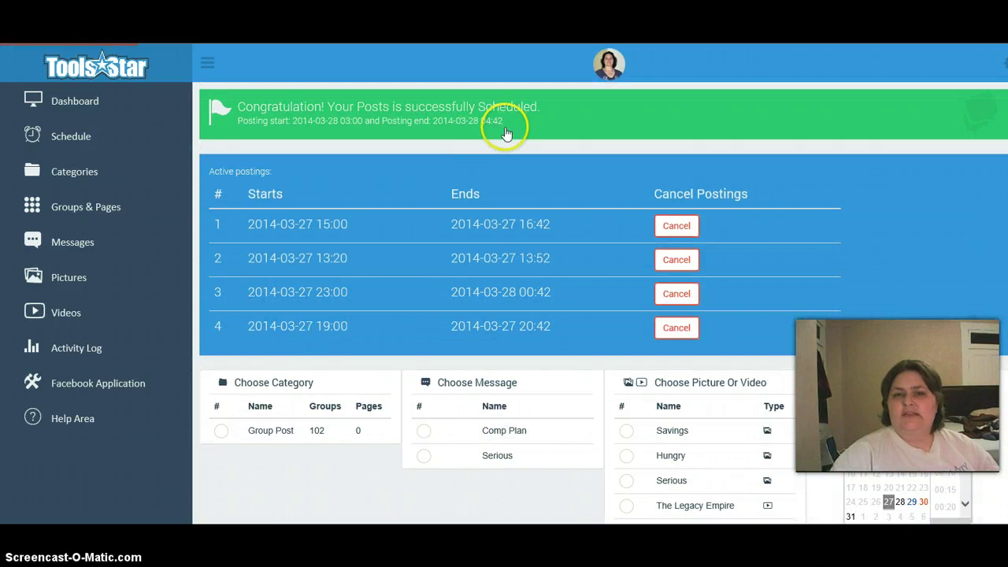
{"action": "scroll", "coordinate": [372, 406], "scroll_direction": "down", "scroll_amount": 1}
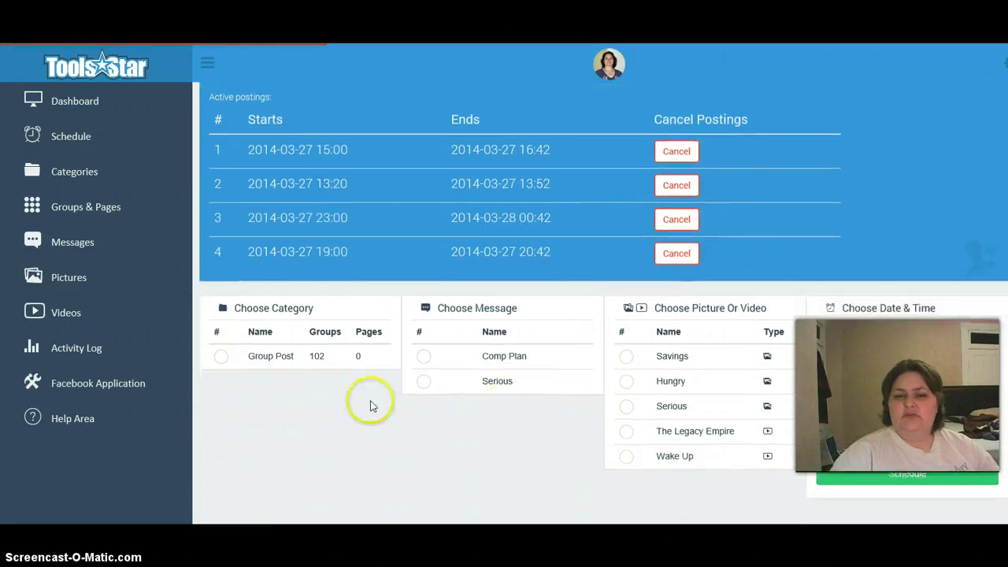
{"action": "left_click", "coordinate": [222, 357]}
{"action": "left_click", "coordinate": [423, 392]}
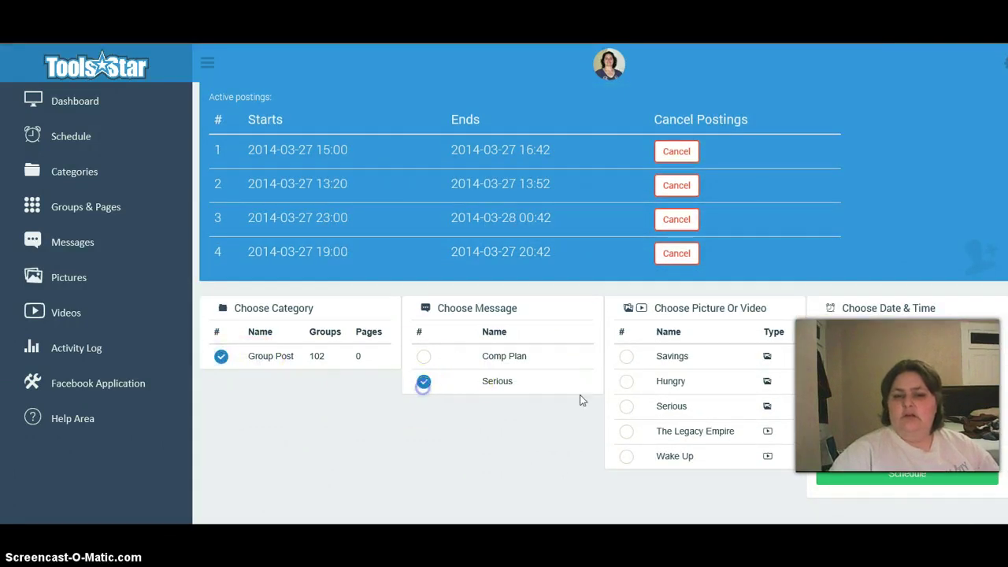
{"action": "left_click", "coordinate": [626, 358]}
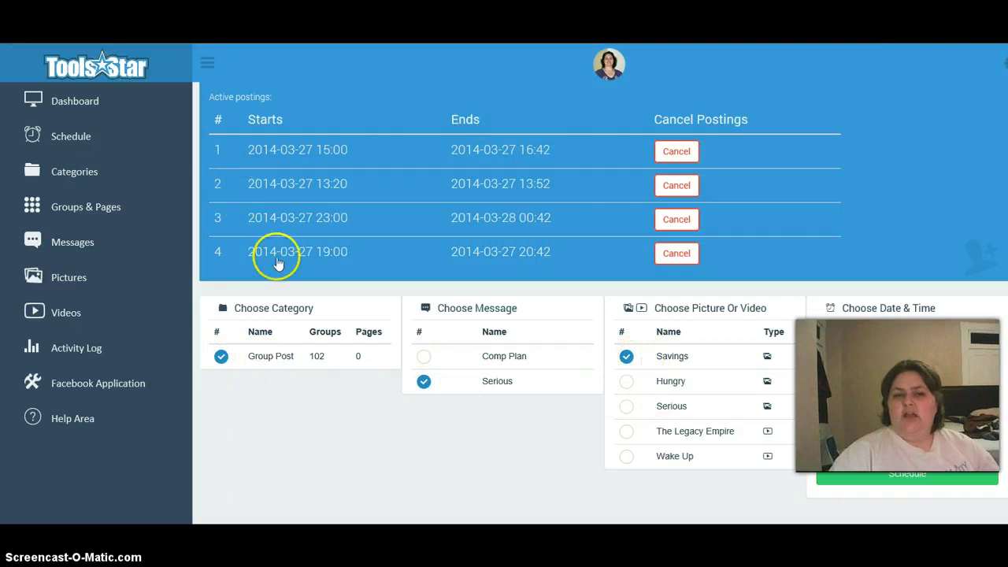
{"action": "left_click", "coordinate": [901, 436]}
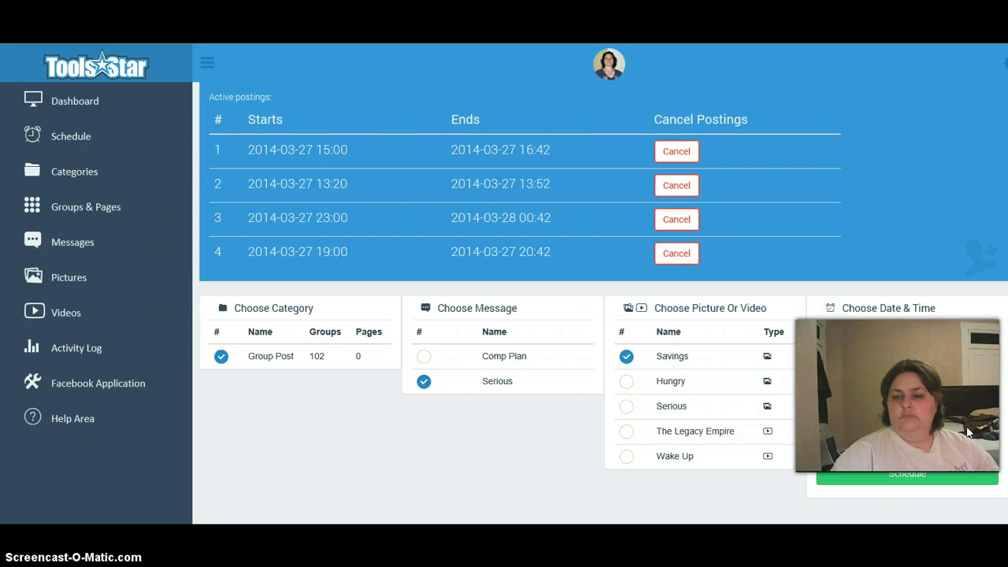
{"action": "left_click", "coordinate": [948, 412]}
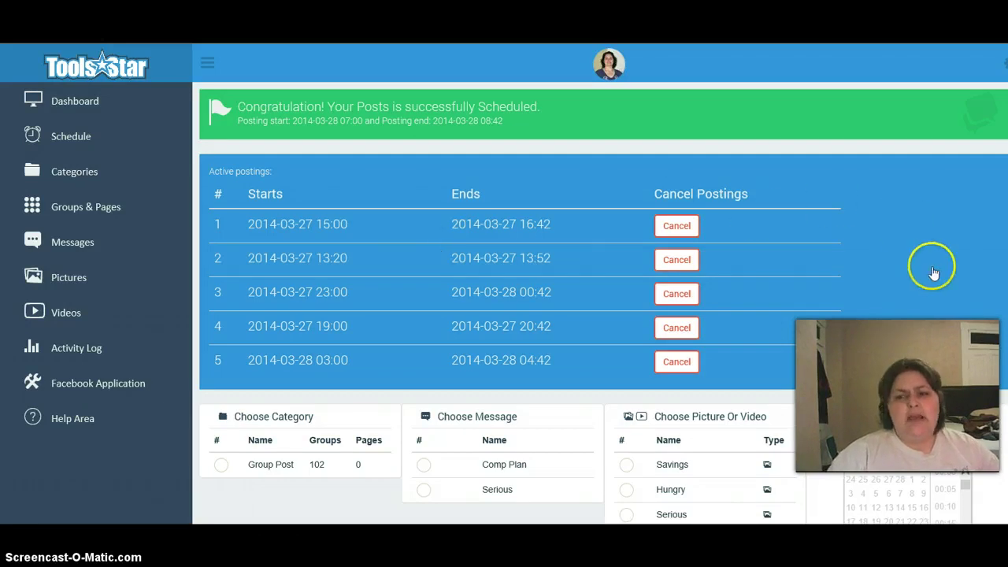
{"action": "scroll", "coordinate": [932, 275], "scroll_direction": "down", "scroll_amount": 2}
{"action": "scroll", "coordinate": [927, 285], "scroll_direction": "up", "scroll_amount": 2}
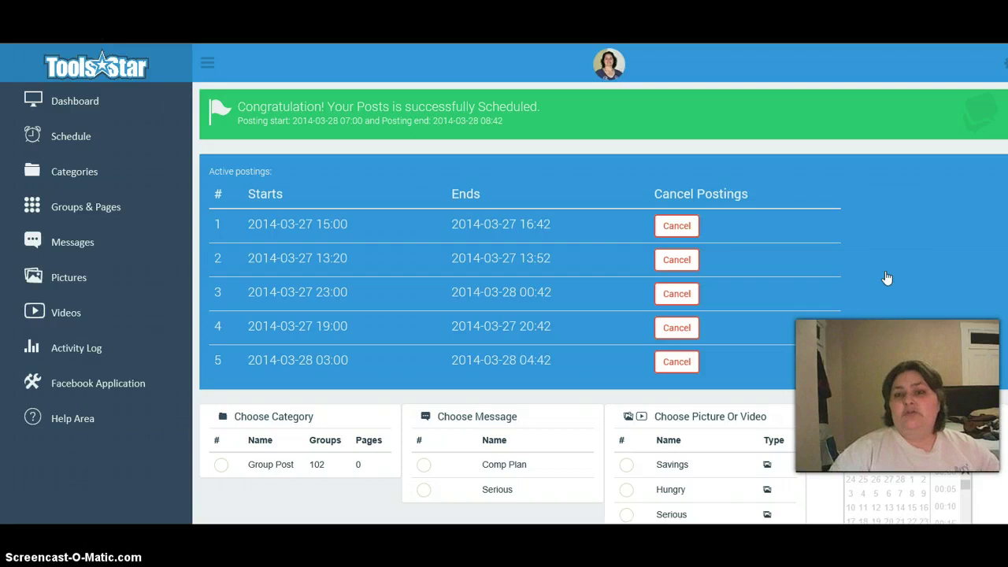
{"action": "scroll", "coordinate": [890, 292], "scroll_direction": "down", "scroll_amount": 2}
{"action": "scroll", "coordinate": [898, 302], "scroll_direction": "up", "scroll_amount": 2}
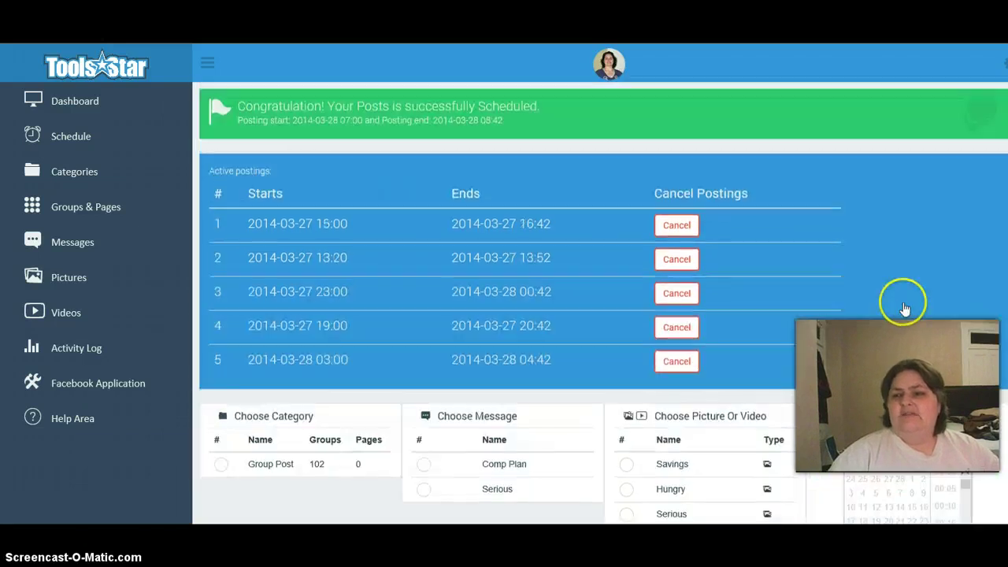